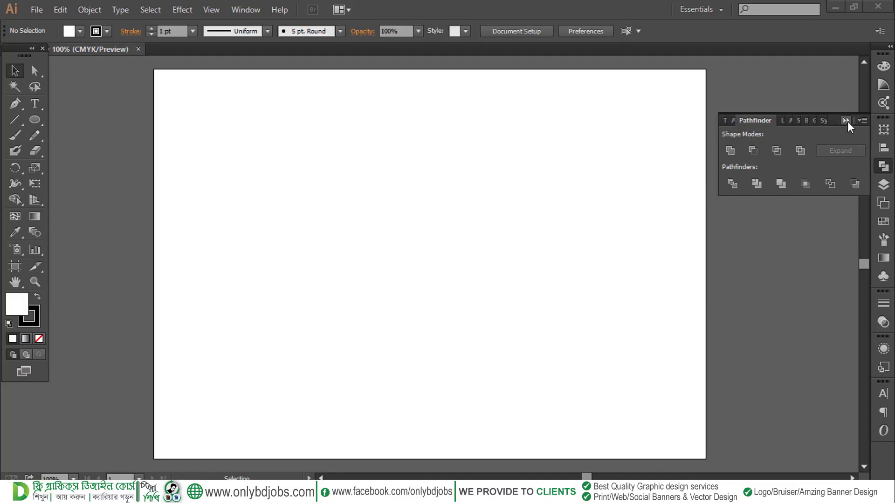
Close the Pathfinder panel and choose the Polygon tool from the Ellipse tool flyout
left_click(847, 116)
left_click_drag(363, 204, 325, 191)
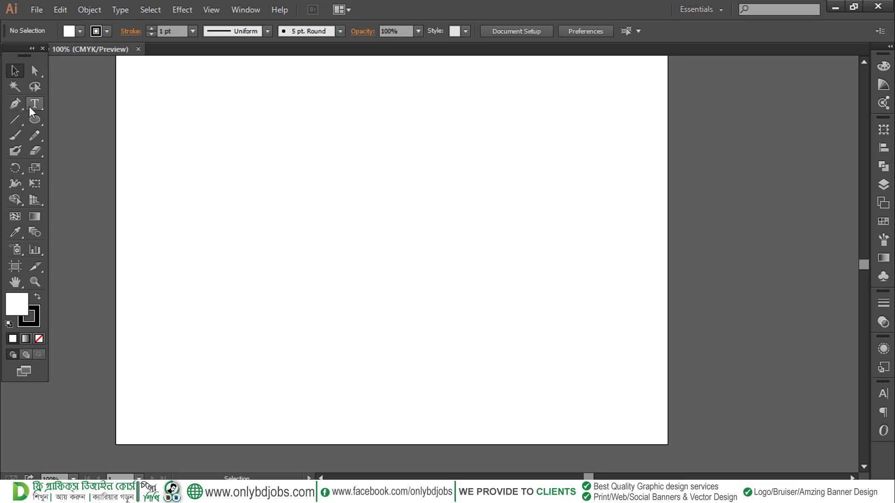
mouse_move(34, 119)
left_mouse_down()
mouse_move(118, 150)
mouse_move(93, 166)
left_mouse_up()
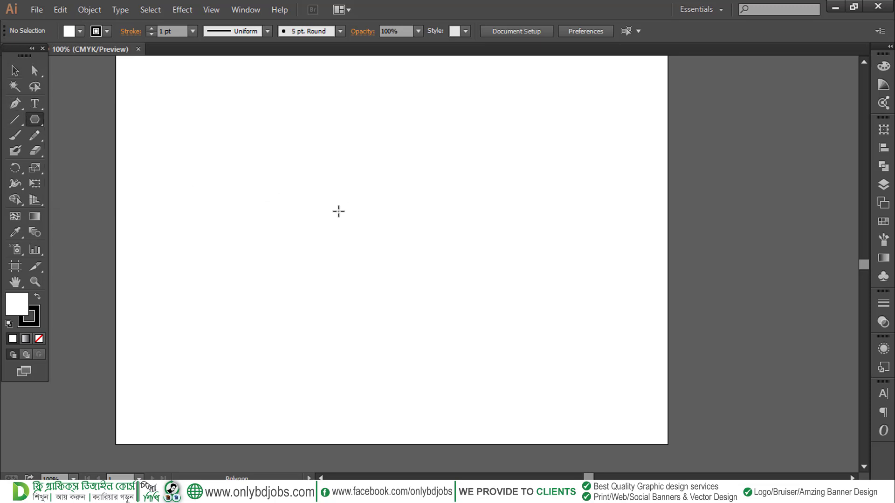
Draw a hexagon near the artboard centre and set its fill to None
mouse_move(389, 235)
left_mouse_down()
mouse_move(427, 282)
mouse_move(442, 283)
left_mouse_up()
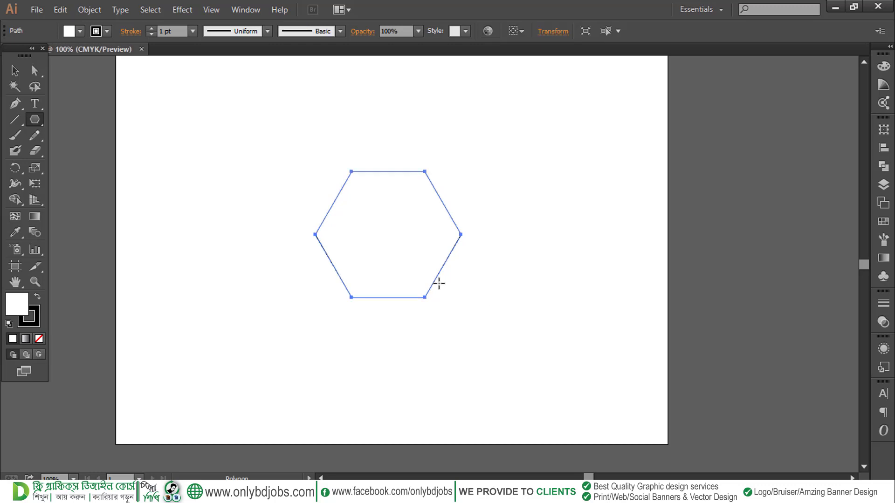
left_click(14, 70)
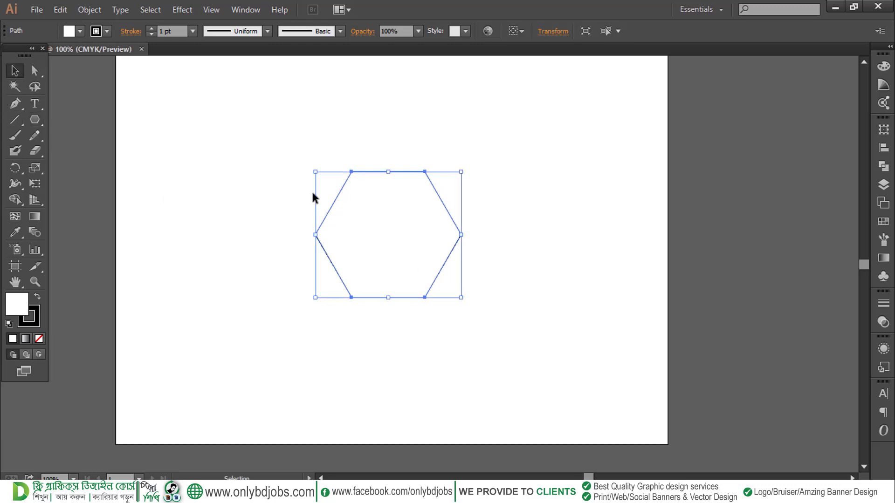
left_click(875, 66)
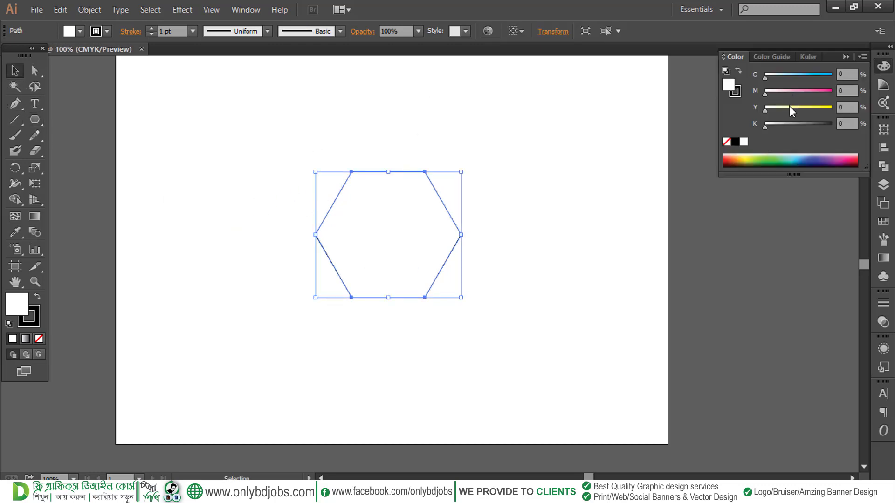
left_click(739, 93)
left_click(730, 84)
left_click(726, 142)
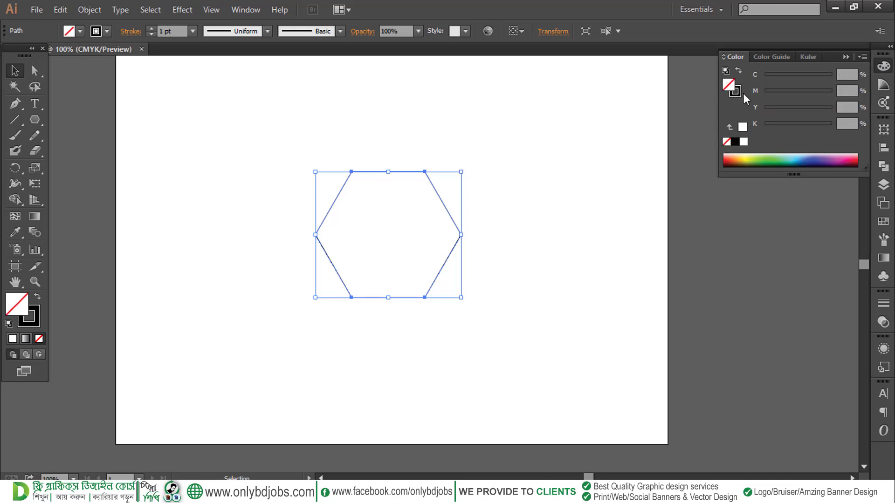
Give the hexagon's black outline a stroke weight of 15 pt
left_click(883, 303)
left_click(796, 284)
type("10")
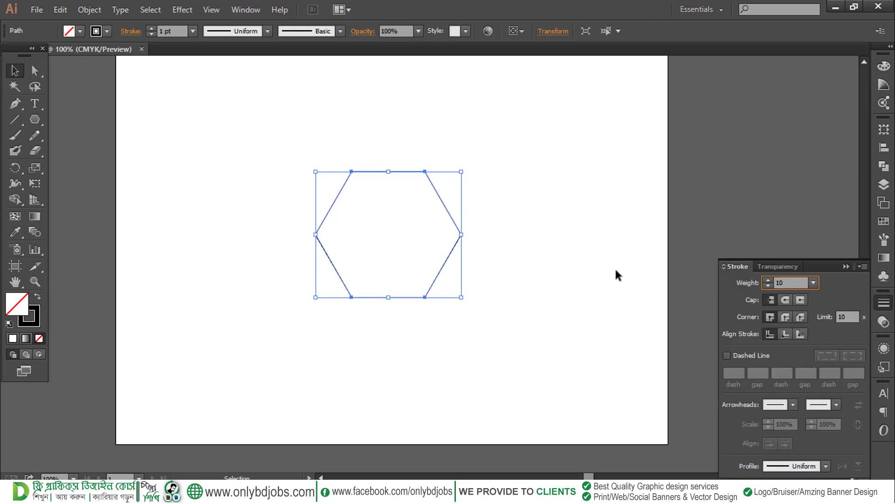
key("Return")
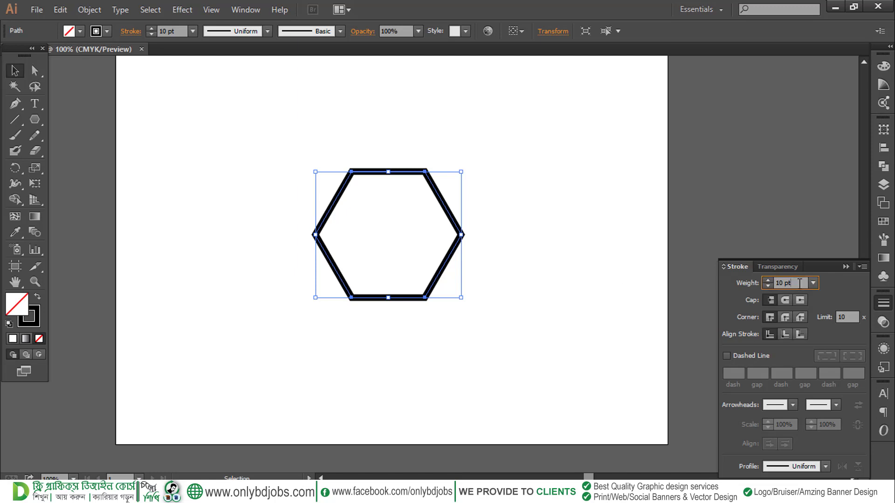
type("15")
key("Return")
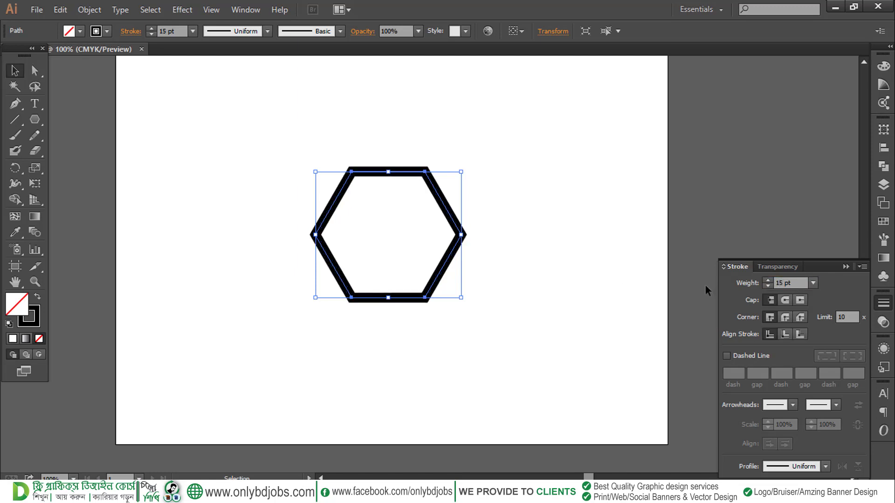
left_click(657, 258)
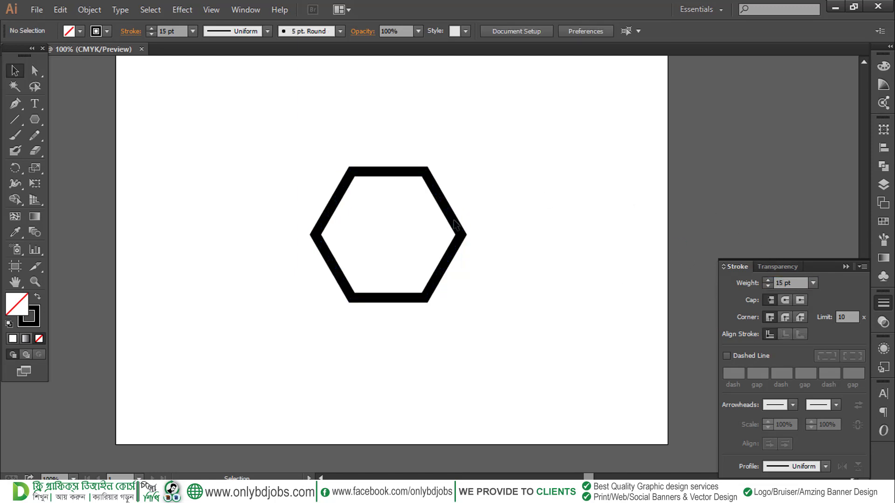
Expand the hexagon's thick stroke into a filled shape with Object > Expand
left_click_drag(423, 226, 326, 151)
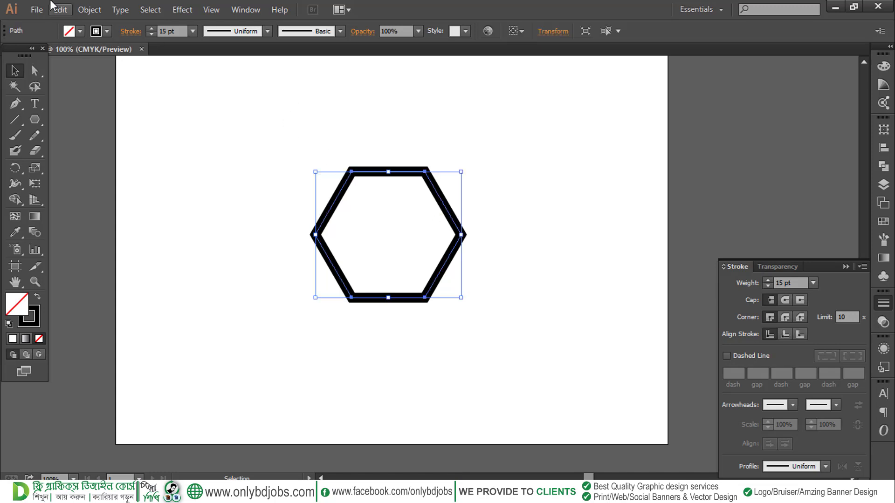
left_click(89, 9)
left_click(100, 147)
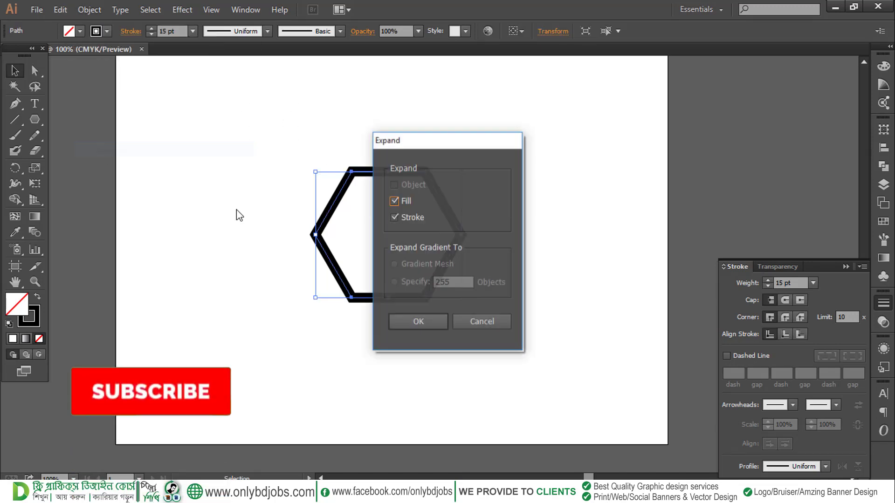
left_click(418, 321)
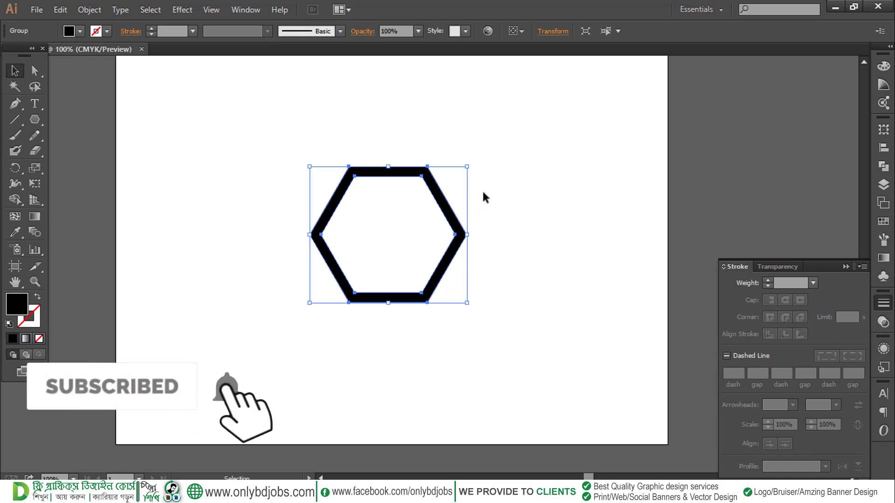
Copy the expanded hexagon and use Paste in Front to stack a duplicate on it
left_click(89, 10)
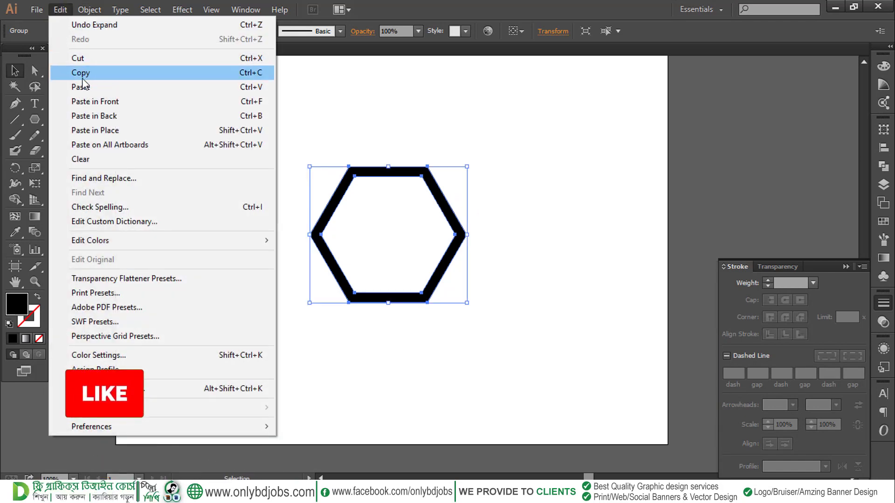
left_click(83, 76)
left_click(60, 10)
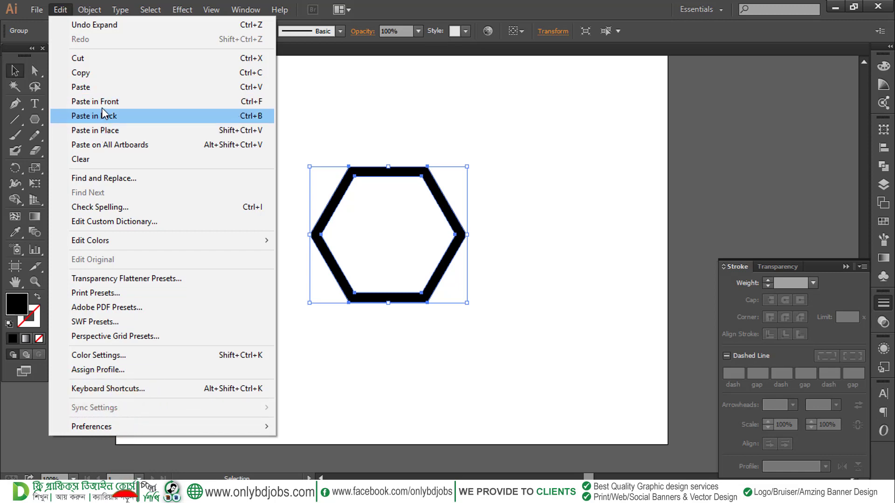
left_click(103, 101)
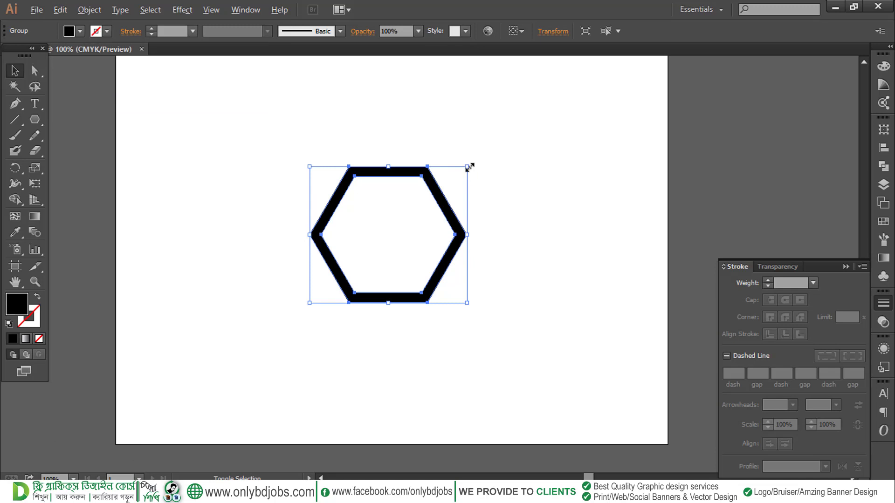
Scale the pasted copy inward into an inner hexagon, then shrink both hexagons together
left_click_drag(469, 168, 270, 336)
left_click_drag(455, 293, 363, 275)
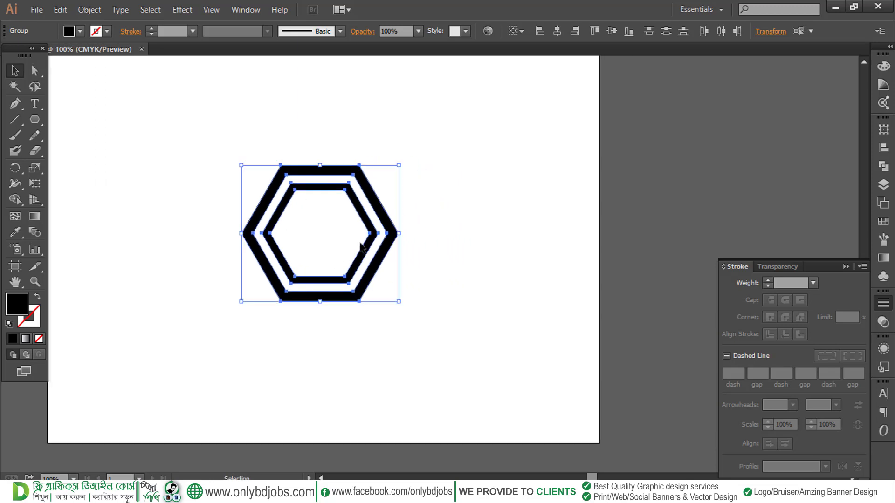
left_click_drag(401, 166, 389, 177)
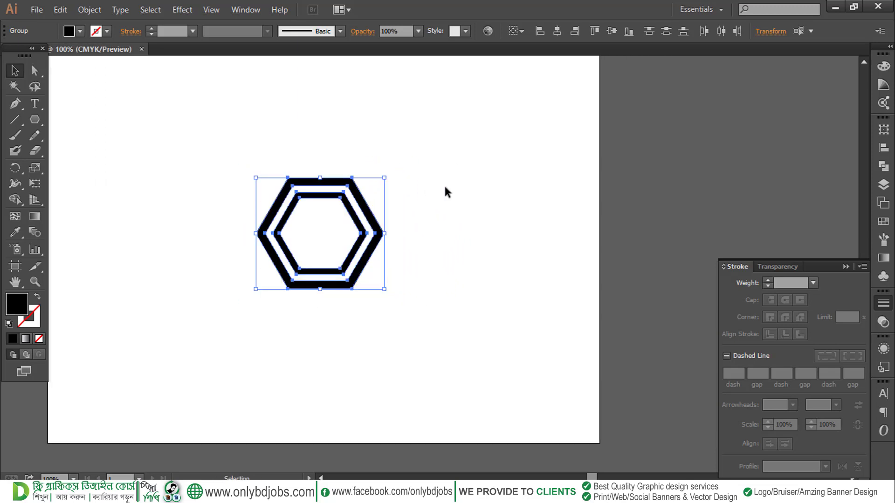
left_click(444, 184)
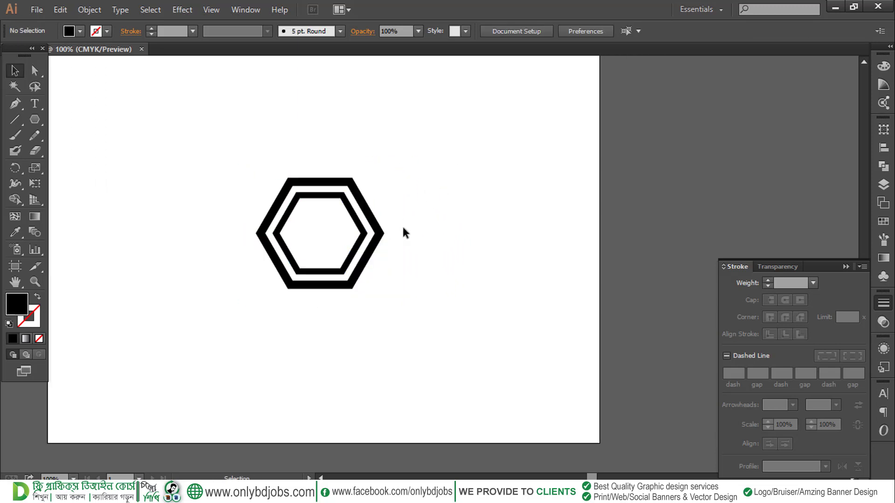
left_click_drag(30, 124, 79, 121)
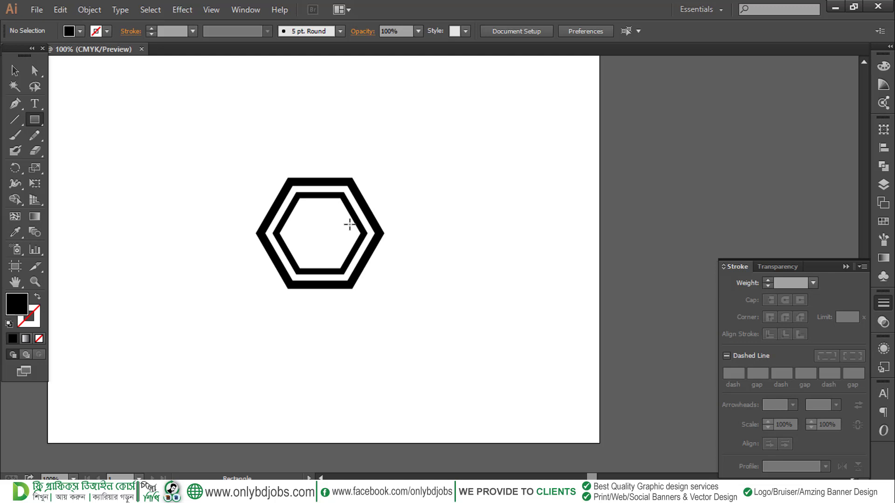
Draw a horizontal bar across the hexagons' right corner and select it with both hexagons
left_click_drag(349, 224, 401, 241)
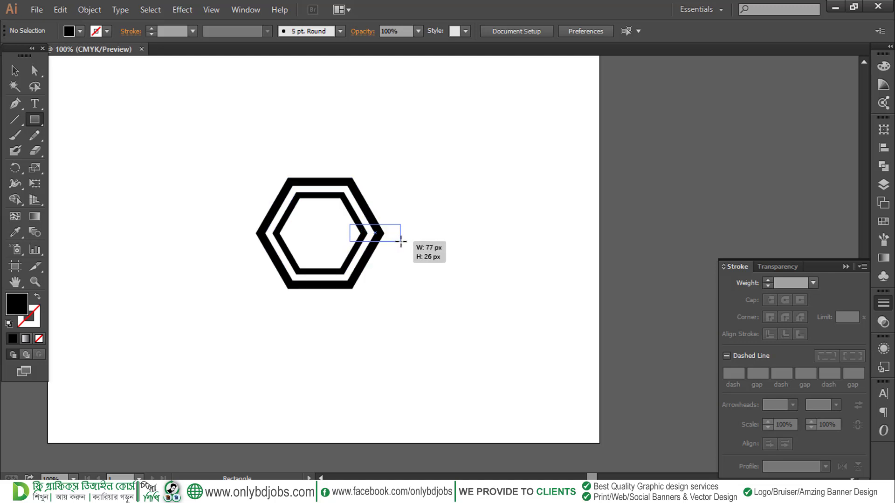
left_click_drag(401, 241, 402, 240)
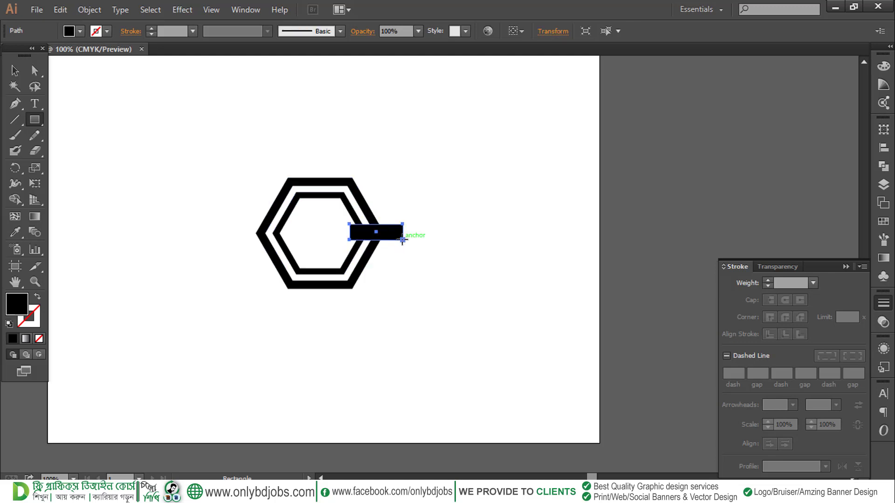
left_click(15, 70)
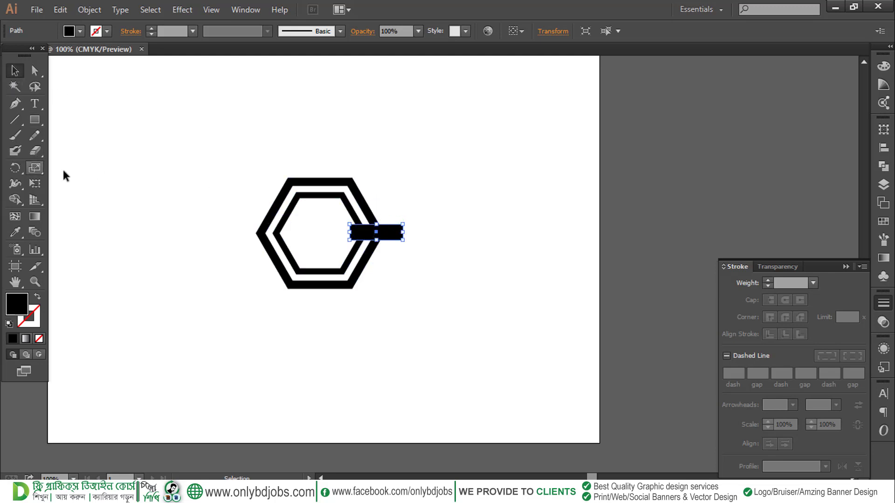
left_click_drag(289, 152, 465, 303)
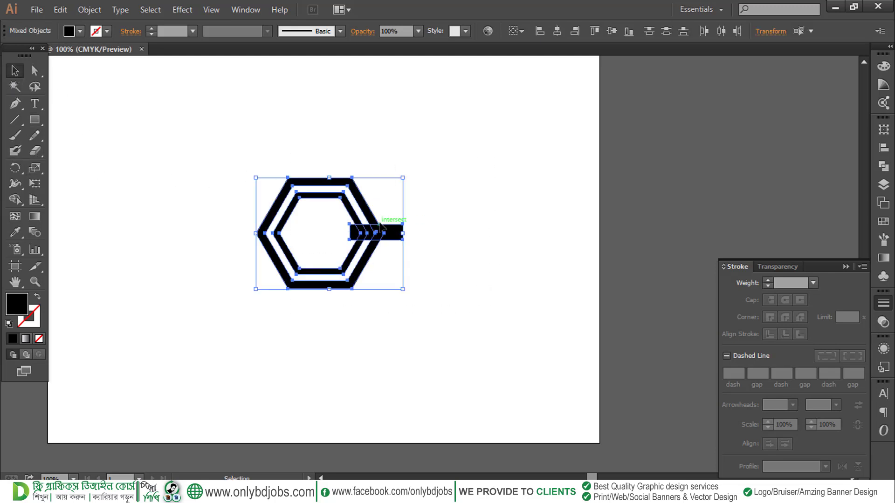
left_click(354, 235, "ctrl")
left_click(409, 251, "ctrl")
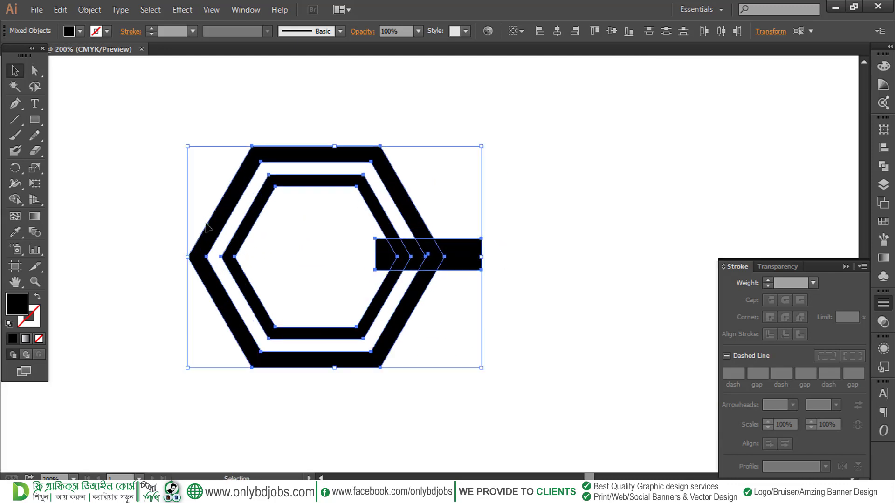
Alt-click the bar pieces with Shape Builder to cut a notch into the right side
left_click(15, 200)
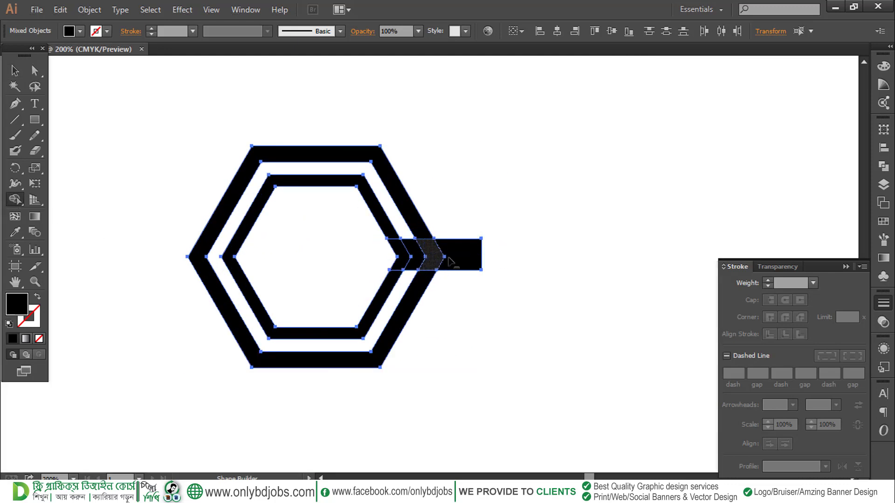
left_click(454, 258, "alt")
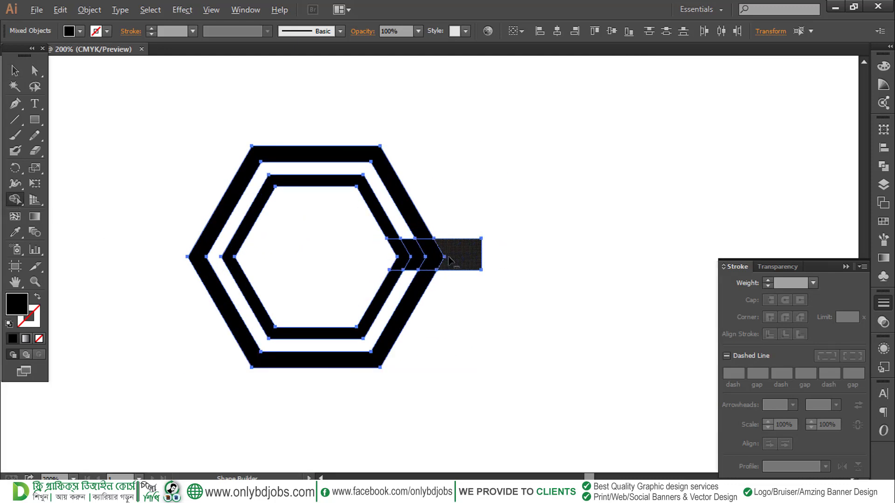
left_click(404, 259, "alt")
left_click(441, 260, "alt")
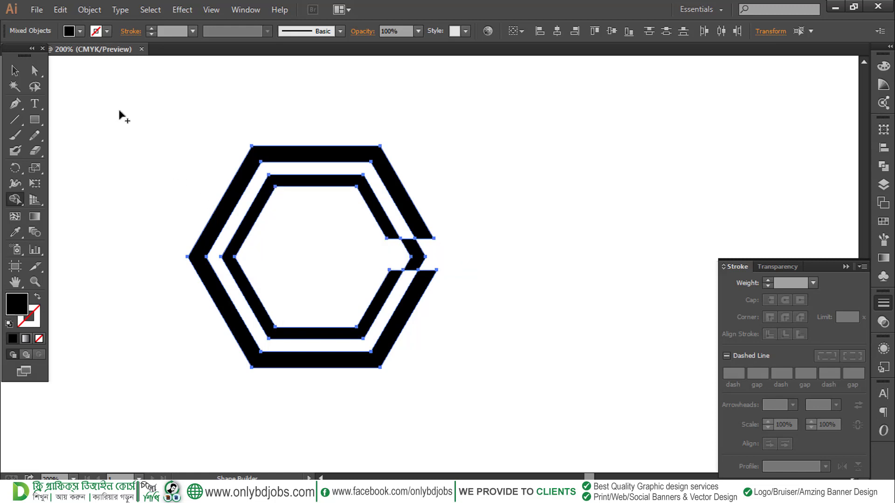
left_click(15, 70)
left_click_drag(516, 294, 568, 273)
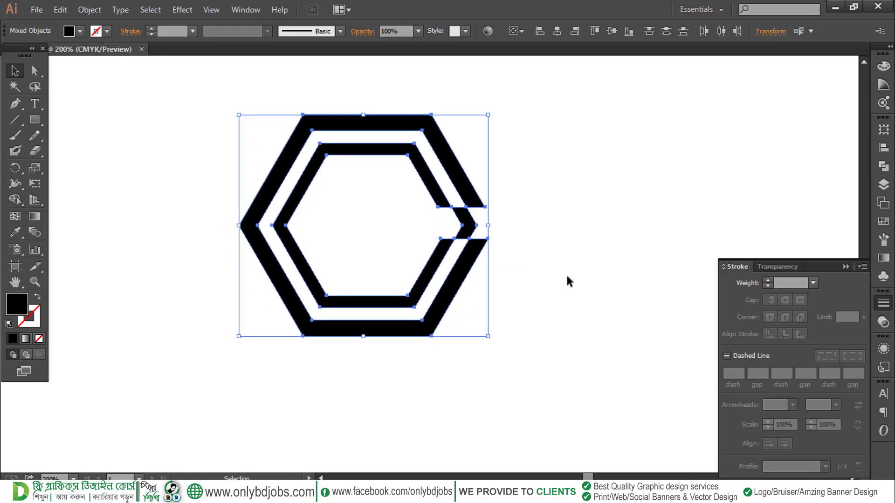
left_click(570, 273)
Draw a horizontal line rightward from the outer hexagon's top-right corner
mouse_move(488, 306)
left_mouse_down()
mouse_move(502, 292)
mouse_move(456, 324)
left_mouse_up()
left_click(15, 120)
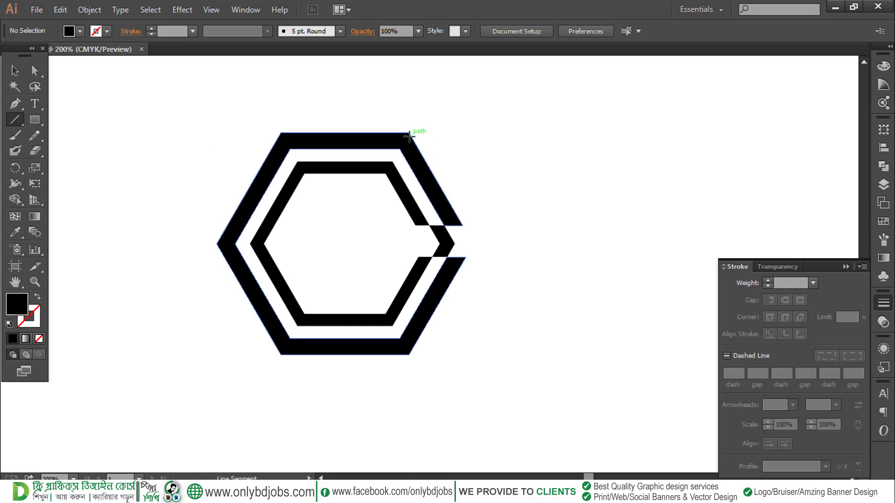
left_click_drag(409, 135, 520, 140)
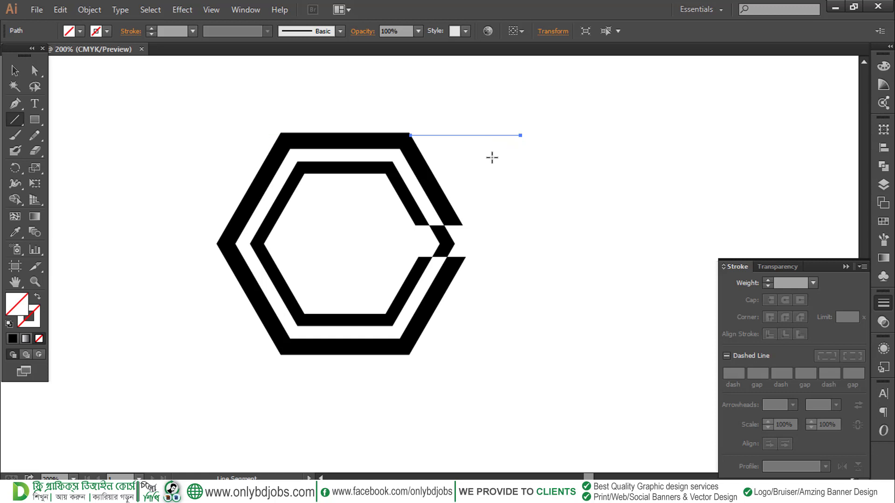
key("Left")
key("Left")
key("Left")
Set the line's stroke weight to 5 pt and align it with the hexagon's top edge
key("Return")
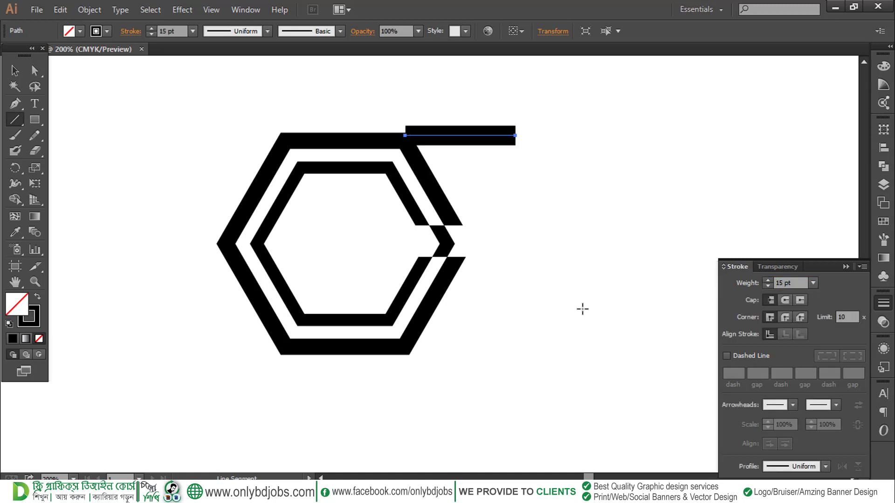
left_click(801, 284)
type("5")
key("Return")
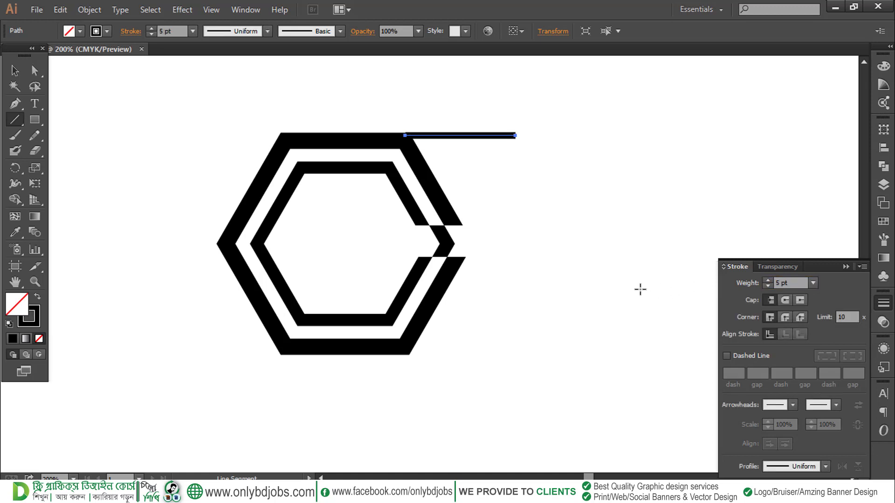
left_click(15, 70)
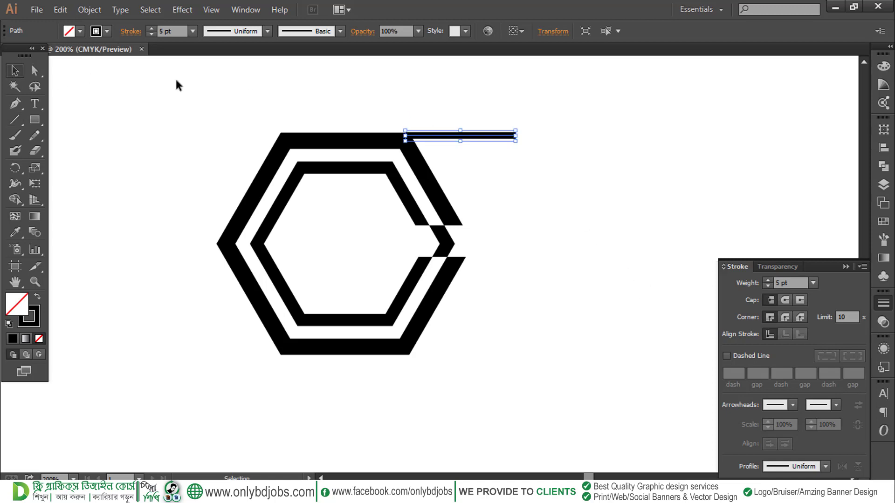
left_click(524, 144)
left_click_drag(391, 120, 466, 160)
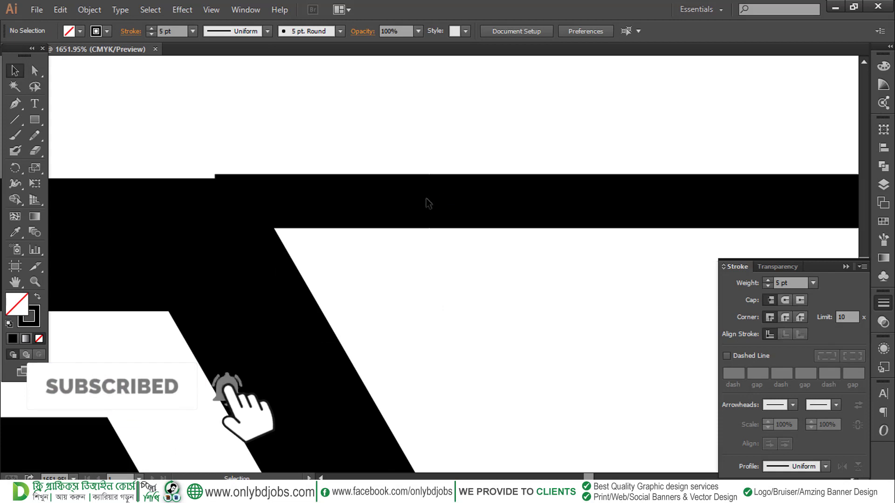
left_click_drag(424, 201, 426, 206)
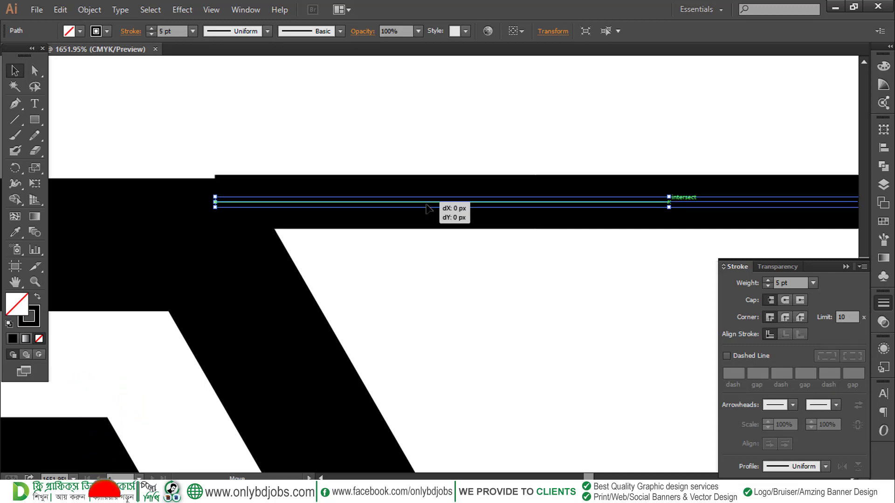
Draw a small circle just right of the line's end with the Ellipse tool
left_click(438, 153)
key("ctrl+minus")
key("ctrl+minus")
key("ctrl+minus")
key("ctrl+minus")
key("ctrl+minus")
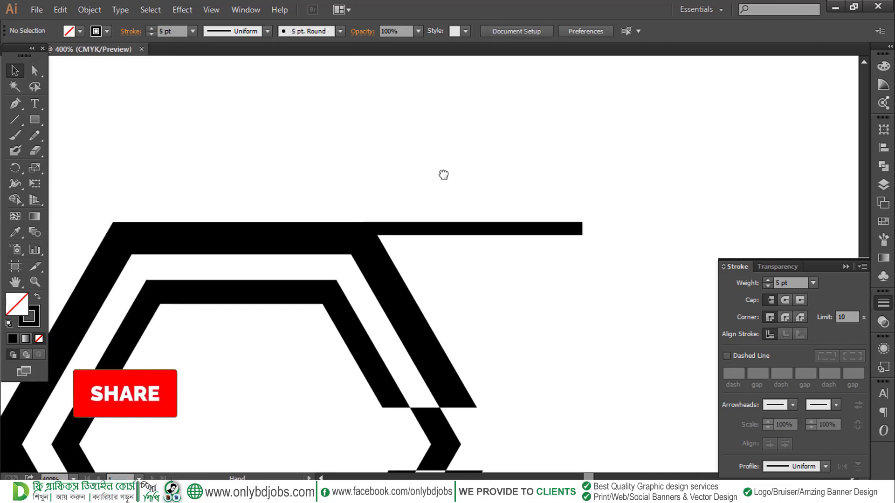
key("ctrl+minus")
key("ctrl+minus")
left_click_drag(457, 177, 397, 135)
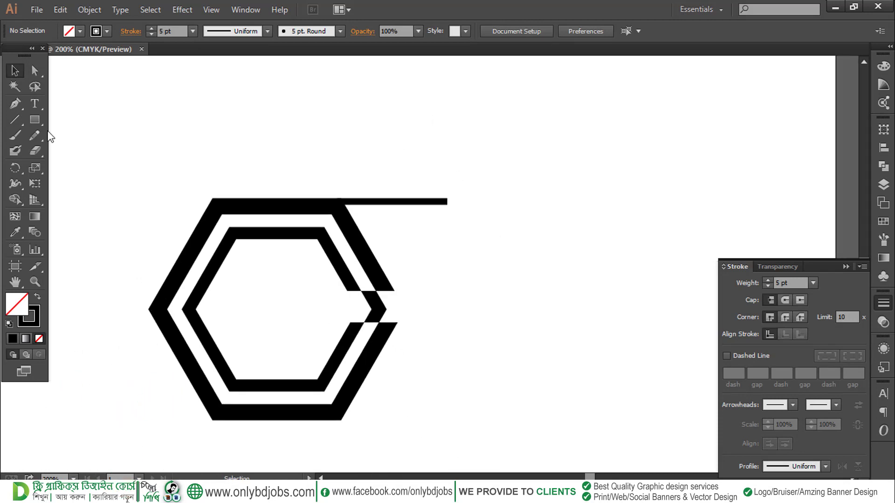
left_click_drag(41, 122, 75, 148)
left_click(76, 154)
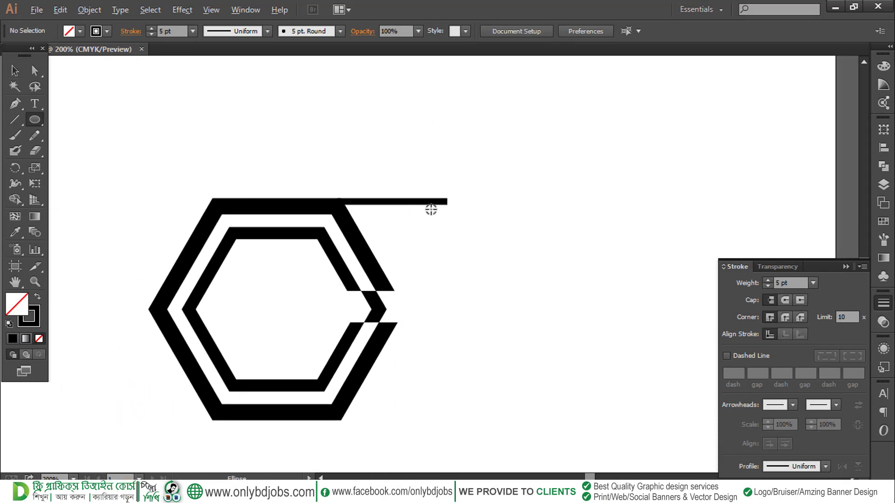
left_click_drag(486, 205, 493, 214)
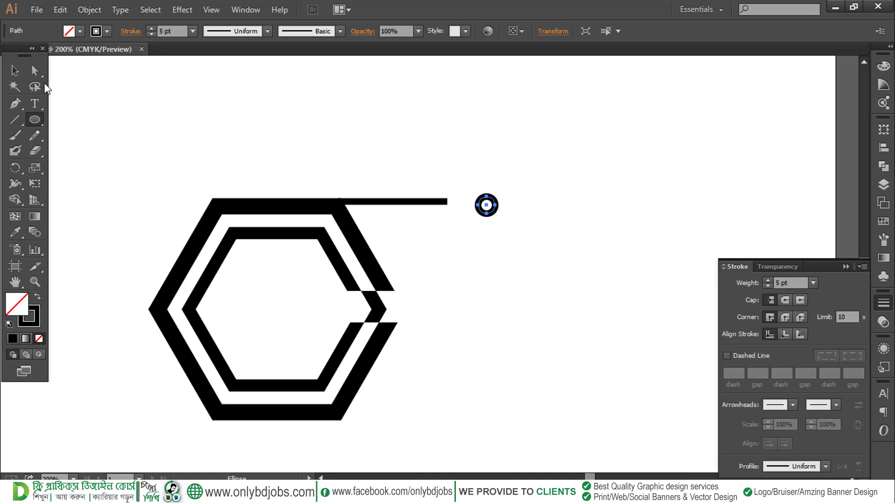
Give the circle a solid black fill and no stroke, and move it onto the line's end
left_click(15, 70)
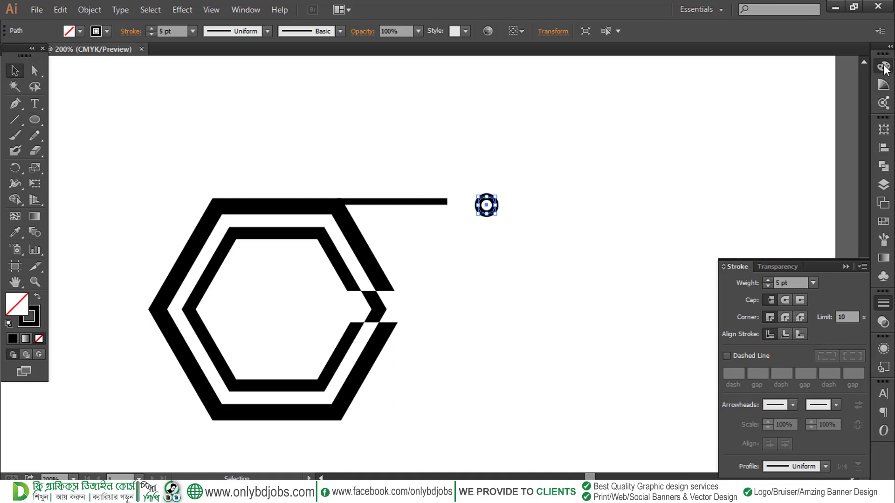
left_click(883, 65)
left_click(736, 95)
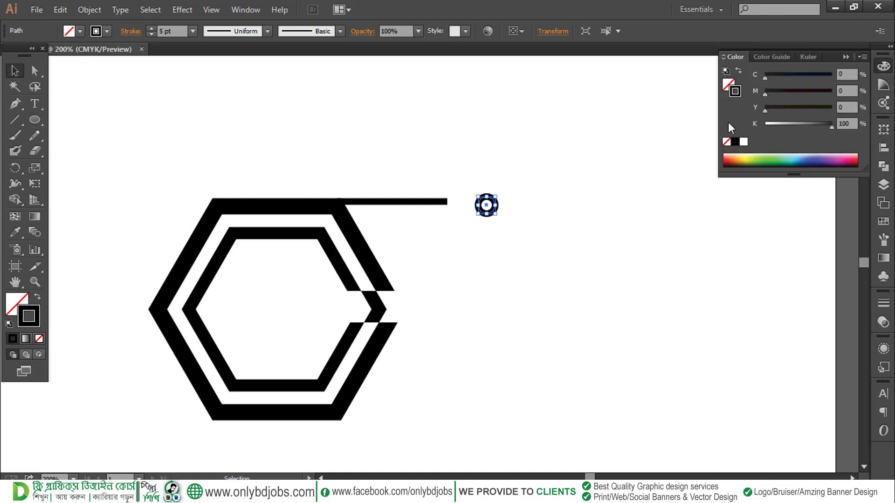
left_click(725, 142)
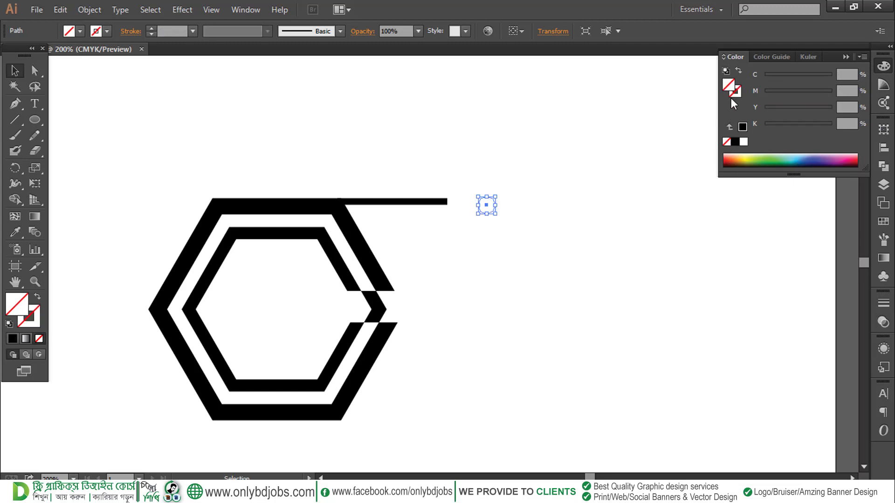
left_click(742, 126)
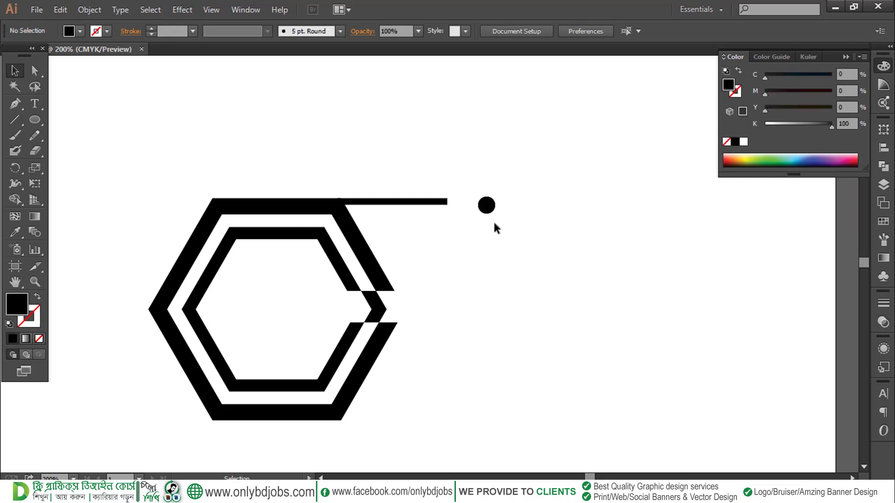
left_click_drag(480, 206, 452, 203)
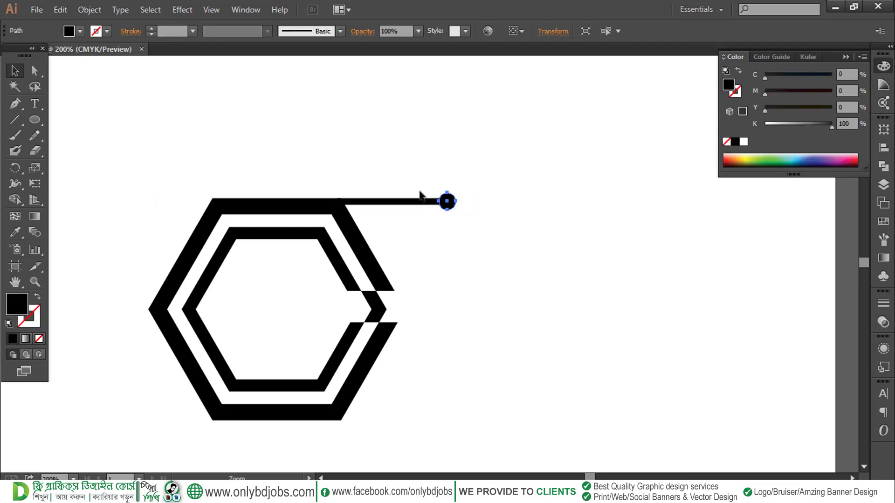
Scale the black dot down around its centre
scroll(451, 204, "up", 5)
left_click_drag(382, 195, 539, 239)
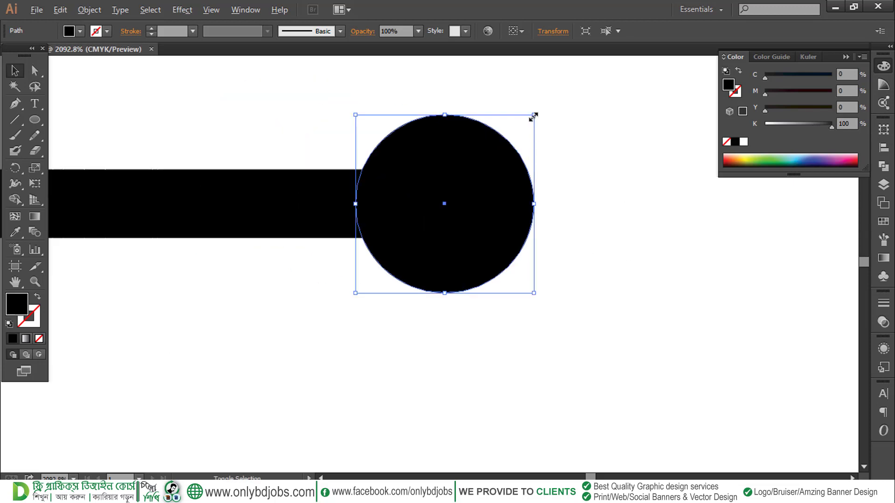
left_click_drag(533, 117, 507, 144)
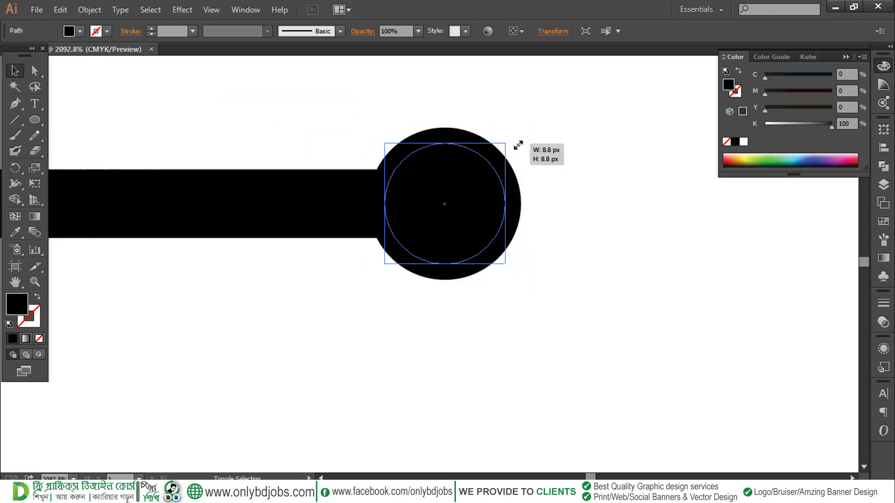
left_click(568, 193)
key("ctrl+minus")
key("ctrl+minus")
key("ctrl+minus")
key("ctrl+minus")
key("ctrl+minus")
left_click_drag(609, 196, 633, 194)
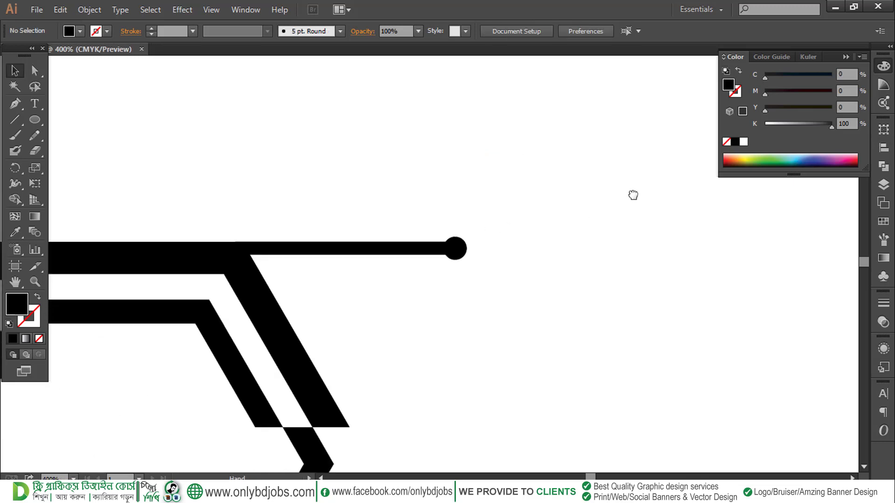
key("ctrl+minus")
key("ctrl+minus")
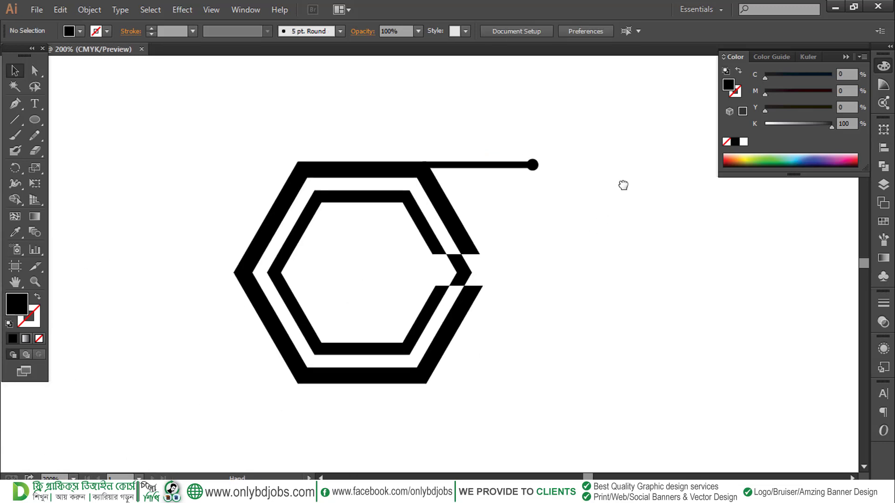
Paste the three dotted lines in place, move the copy lower-left and rotate it 180°
left_click_drag(626, 175, 611, 175)
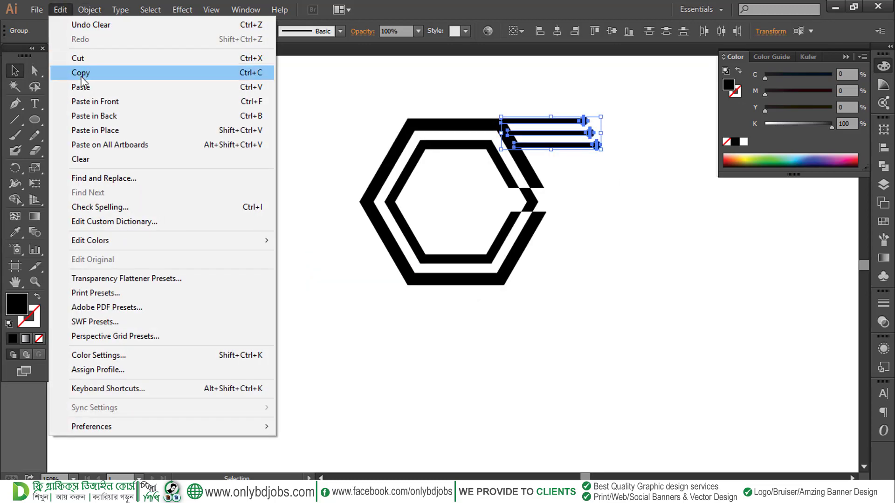
left_click(81, 72)
left_click(60, 9)
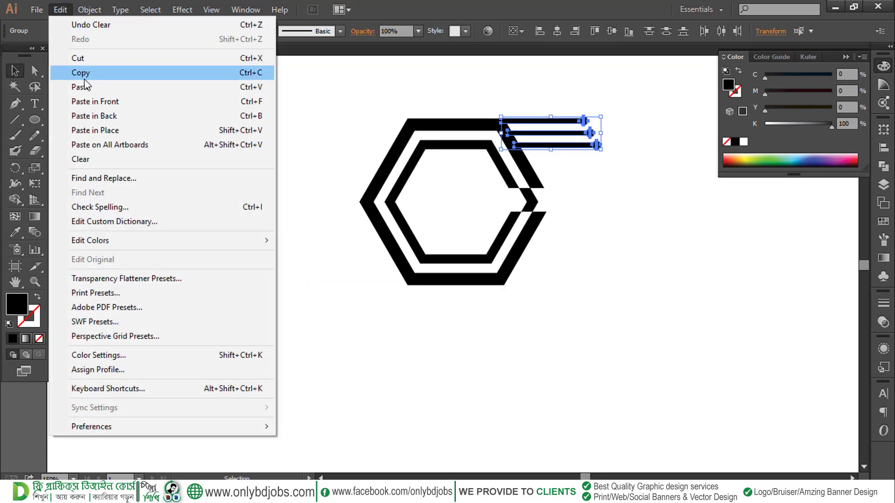
left_click(102, 130)
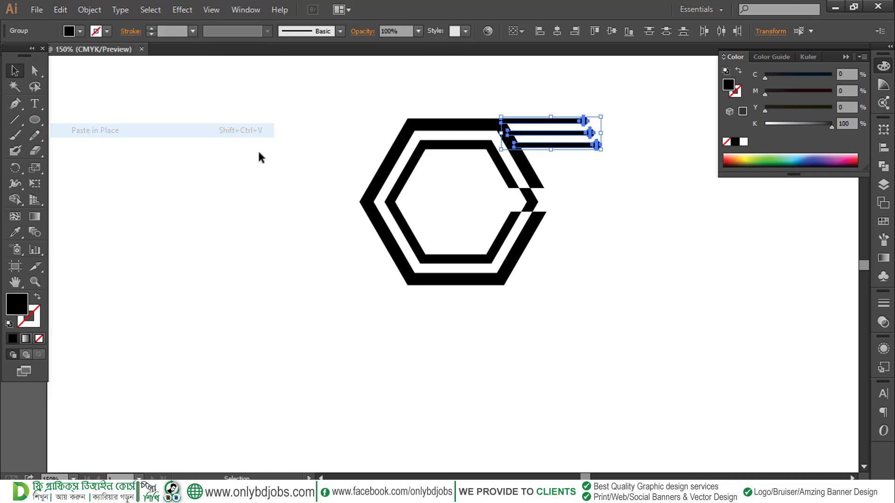
left_click_drag(568, 136, 344, 283)
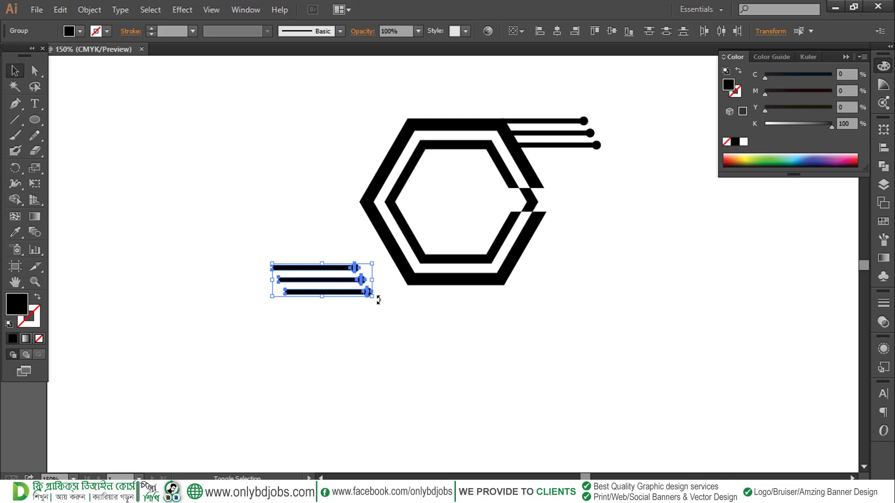
left_click_drag(378, 300, 216, 270)
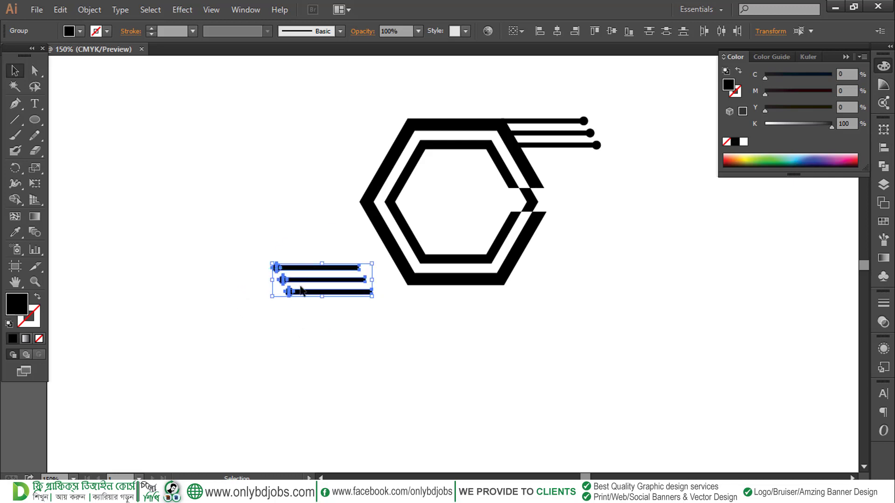
Nudge the copied lines until the bottom line aligns with the hexagon's bottom edge
key("shift+Right")
key("shift+Right")
key("shift+Right")
key("shift+Right")
key("shift+Right")
key("shift+Right")
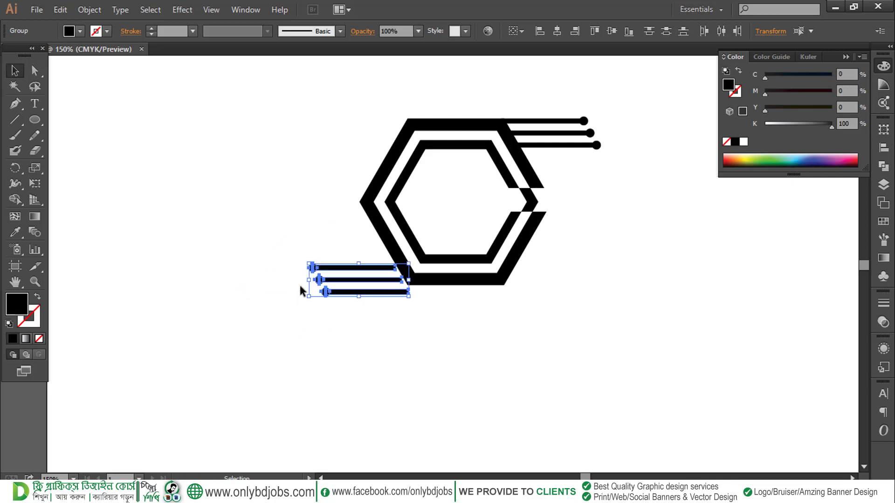
key("Up")
key("Up")
key("Up")
key("Up")
key("Up")
key("Up")
key("Up")
key("Up")
key("Up")
key("Up")
key("Up")
key("Up")
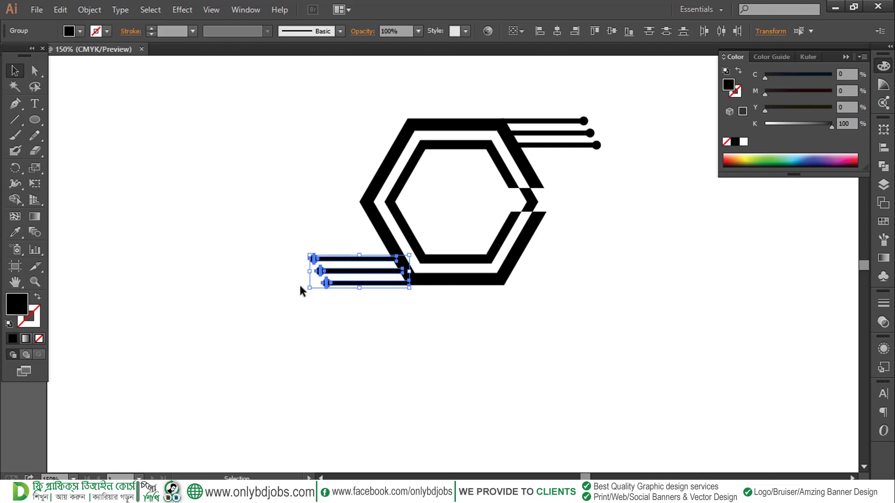
left_click_drag(340, 230, 519, 355)
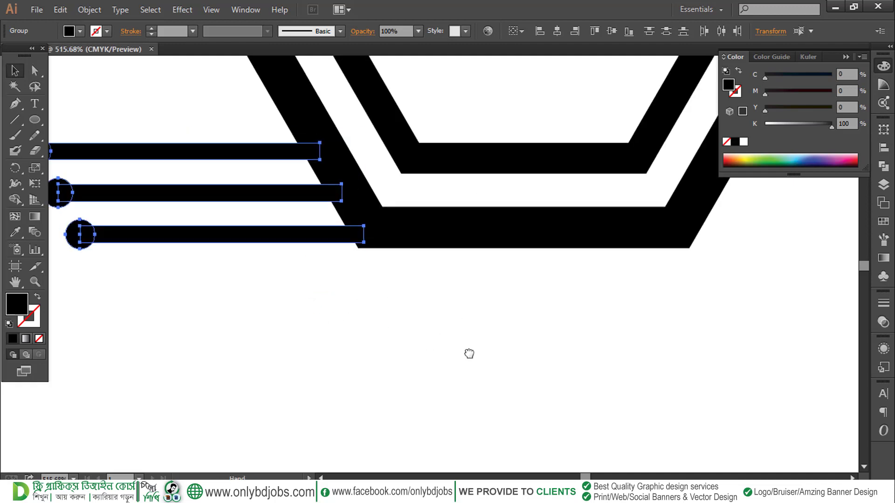
left_click(458, 346)
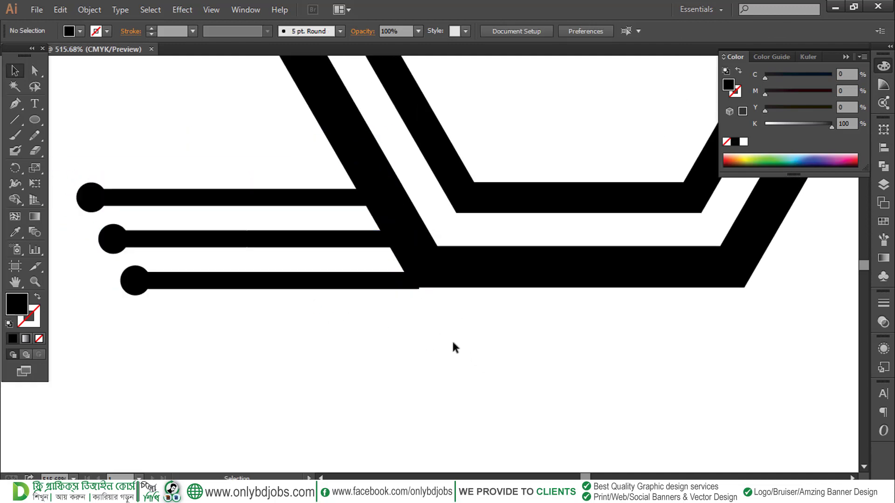
left_click_drag(388, 309, 239, 191)
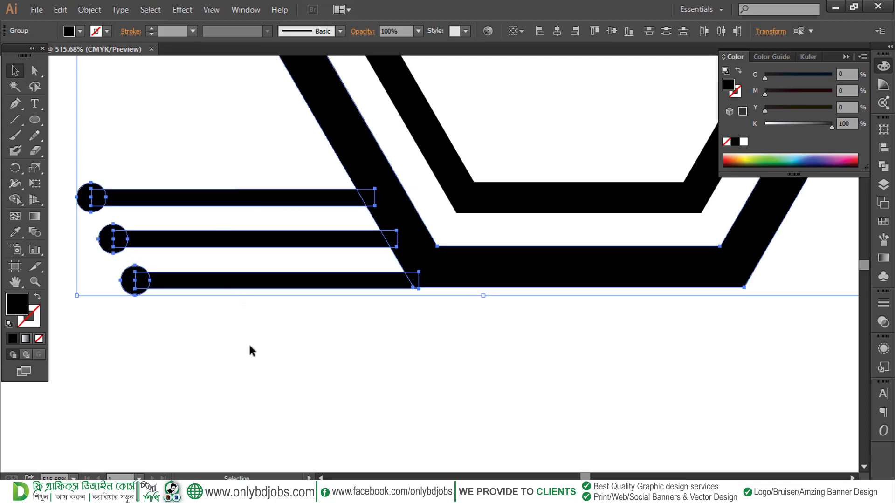
left_click_drag(230, 320, 127, 150)
key("Up")
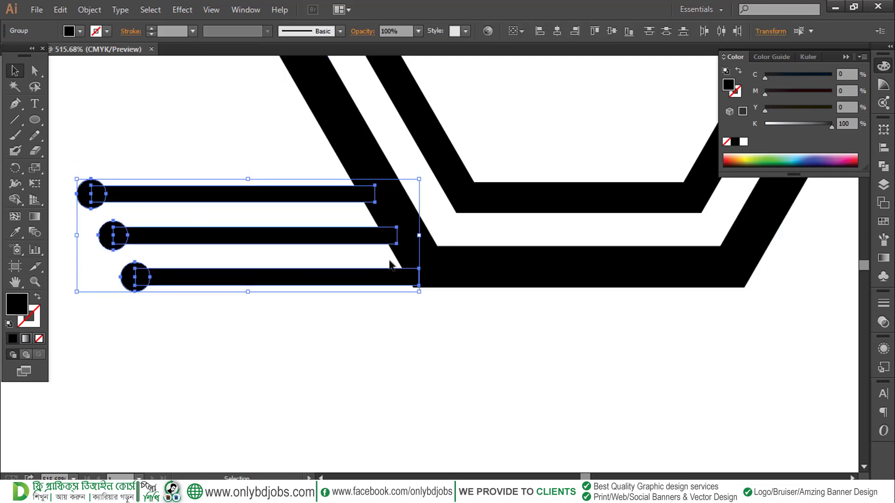
left_click_drag(344, 257, 493, 312)
left_click_drag(333, 272, 347, 296)
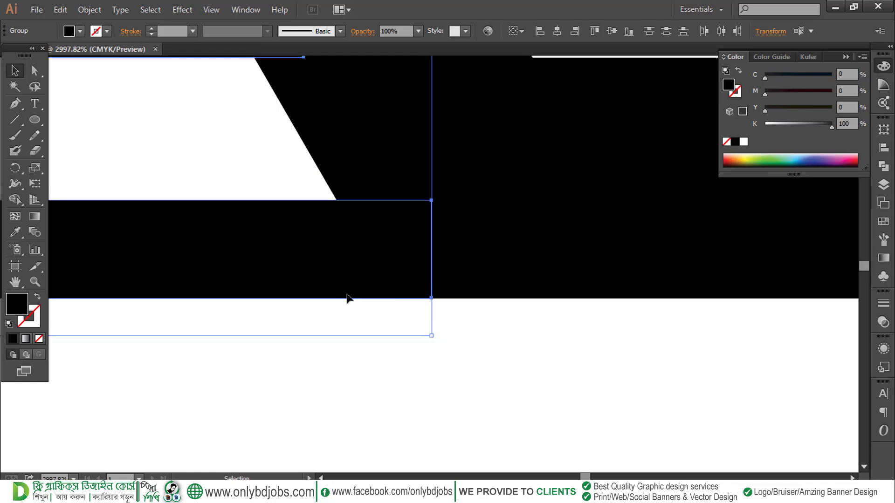
left_click(419, 341)
key("ctrl+0")
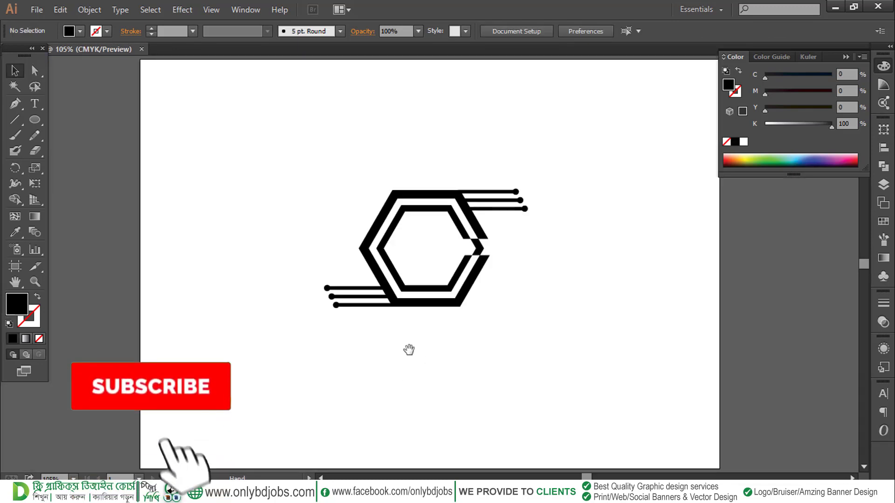
Apply a linear gradient fill to the outer hexagon and both line groups
left_click_drag(407, 348, 345, 345)
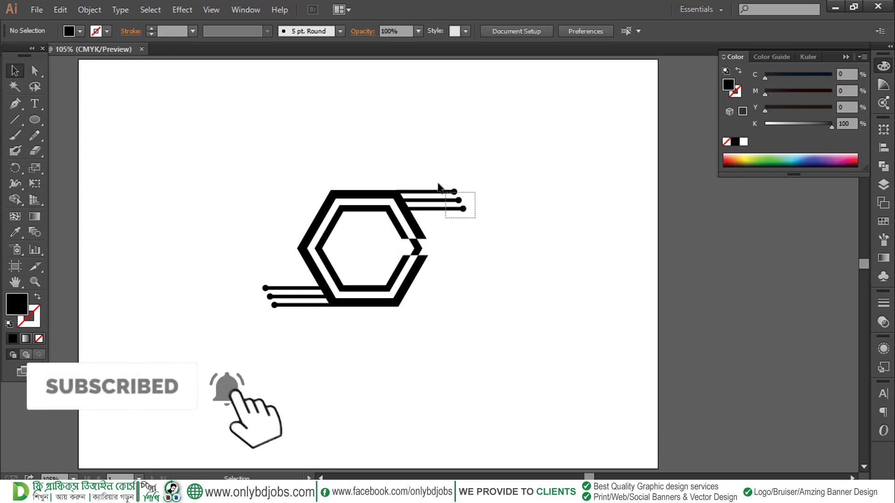
left_click(431, 200)
left_click_drag(254, 274, 305, 350)
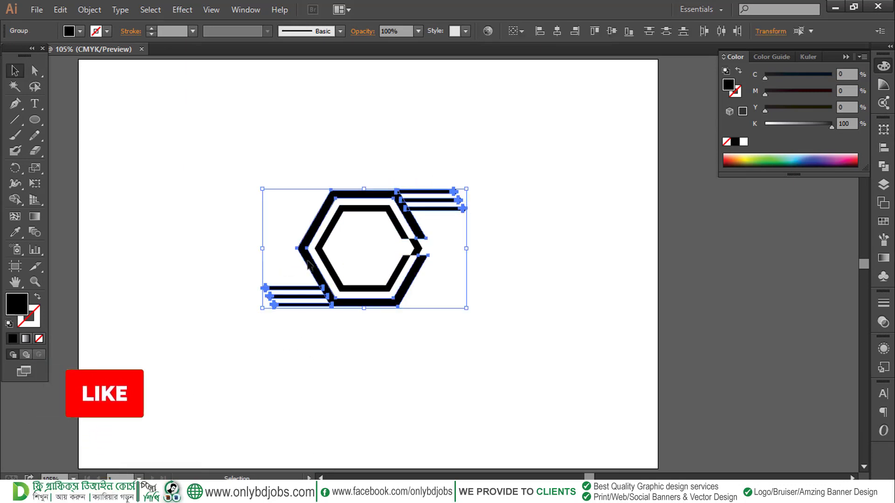
mouse_move(805, 125)
left_mouse_down()
mouse_move(790, 124)
mouse_move(832, 126)
left_mouse_up()
left_click(883, 260)
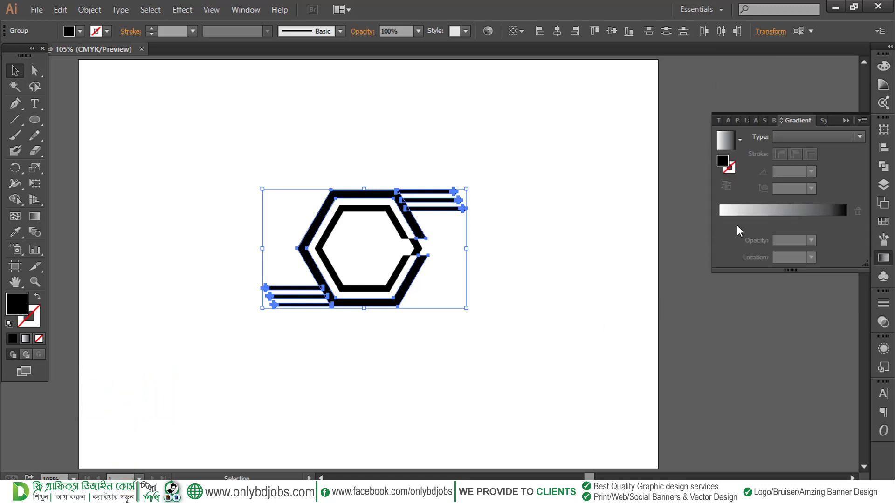
left_click(777, 214)
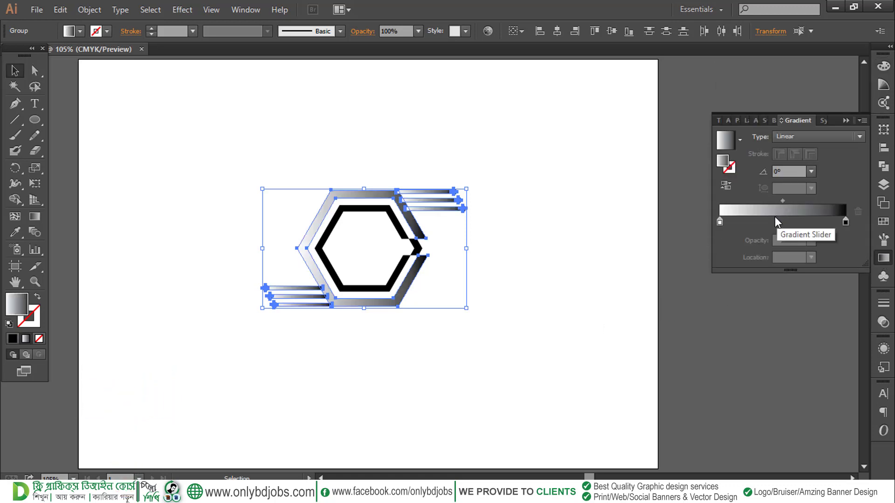
Set the gradient's start stop to orange-red and its end stop to orange
double_click(720, 222)
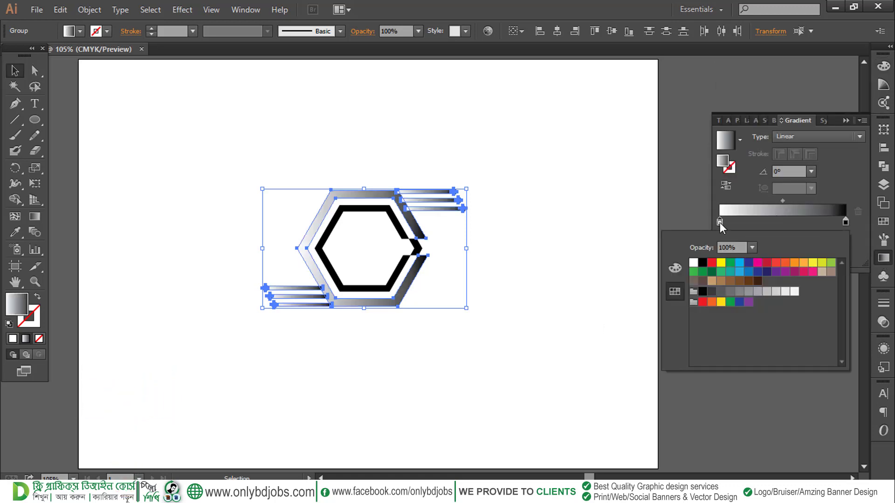
left_click(785, 264)
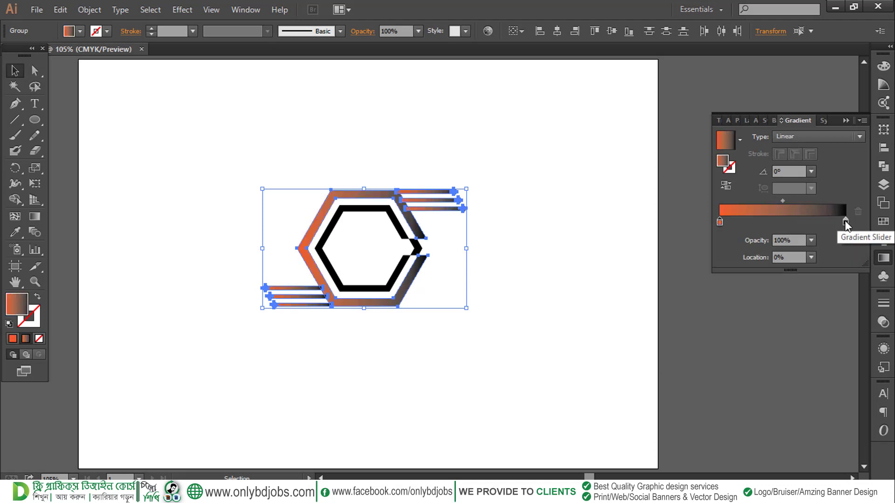
double_click(846, 222)
left_click(794, 263)
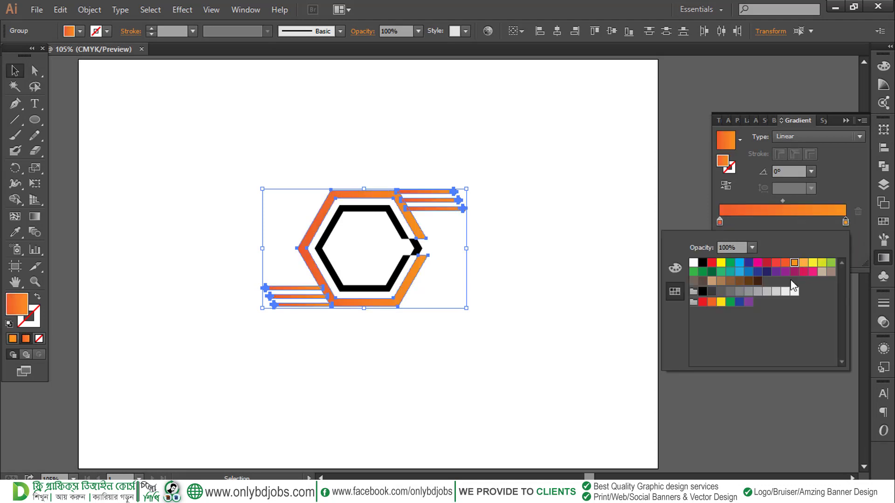
left_click(804, 263)
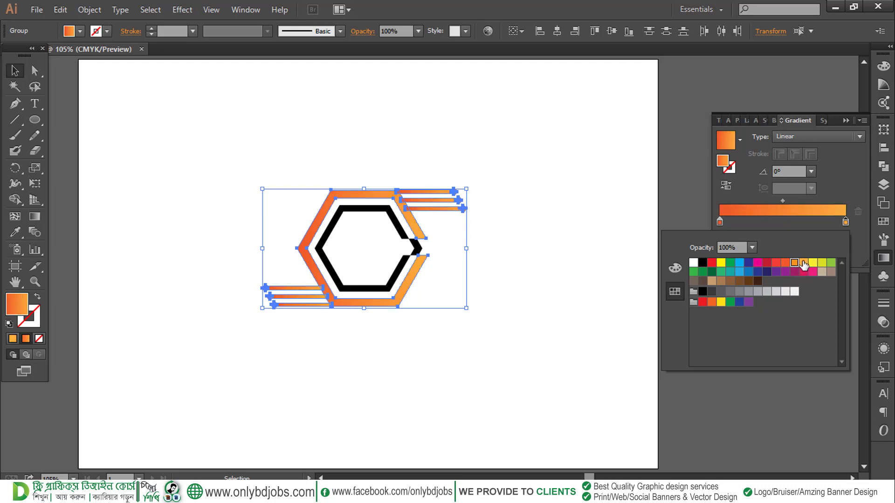
left_click(794, 263)
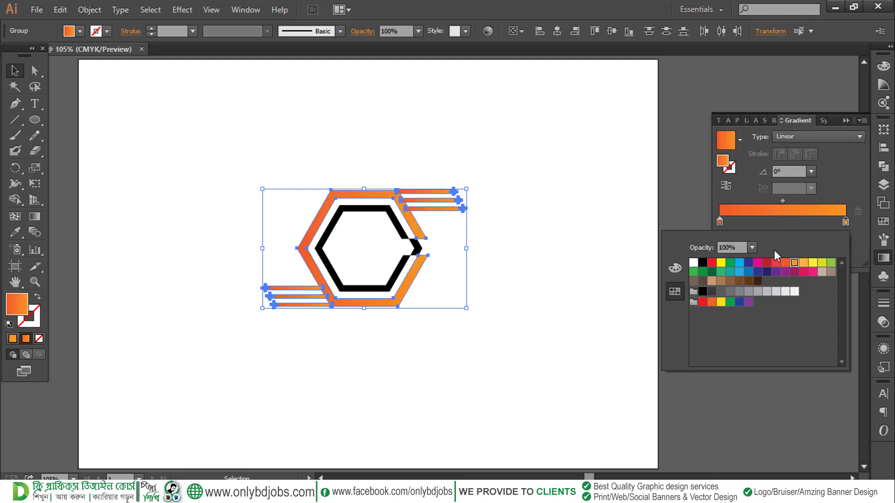
left_click(488, 284)
left_click(454, 319)
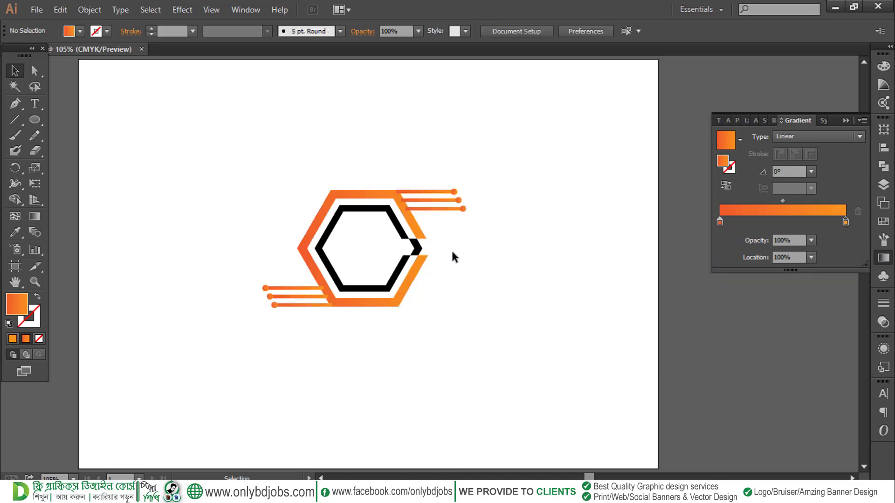
Send the upper-right dotted lines backward behind the outer hexagon via Arrange
left_click_drag(426, 175, 457, 212)
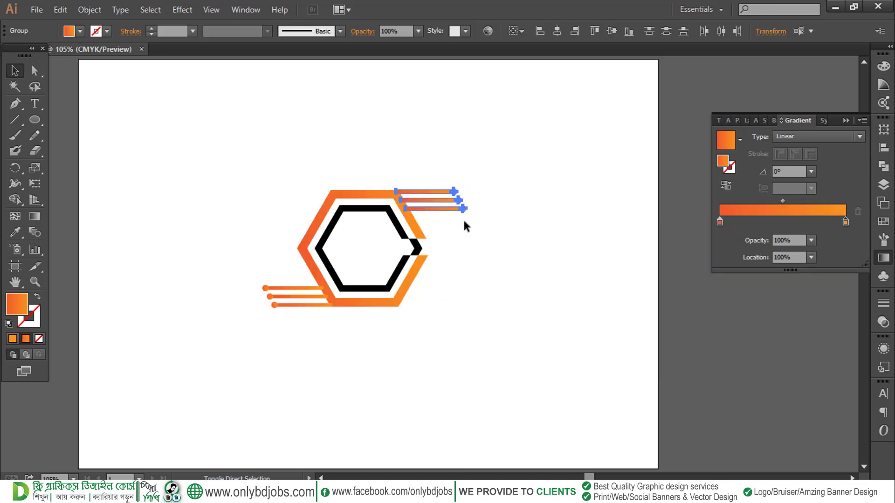
right_click(439, 198)
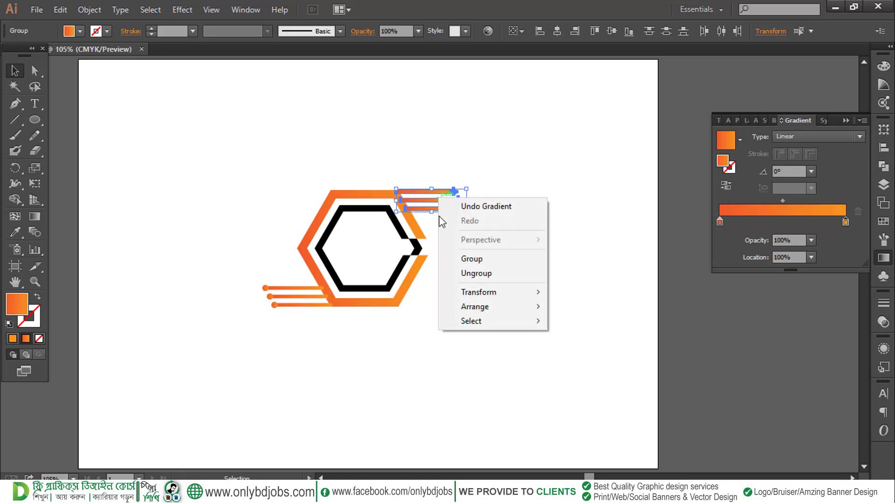
mouse_move(475, 307)
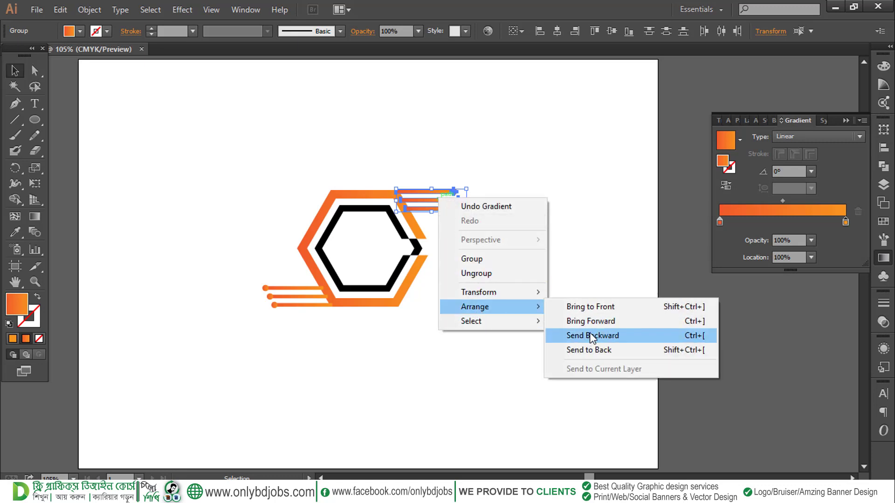
left_click(593, 349)
left_click(566, 282)
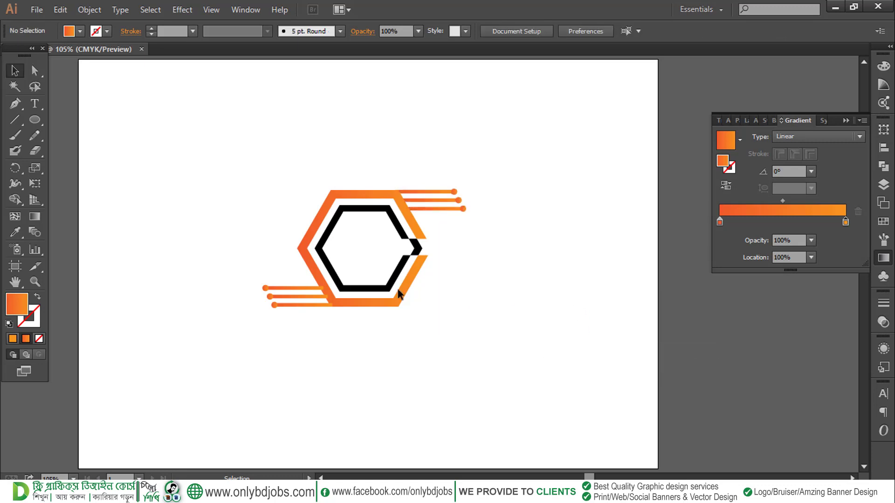
Send the lower-left dotted lines to the back via Arrange > Send to Back
left_click(291, 297)
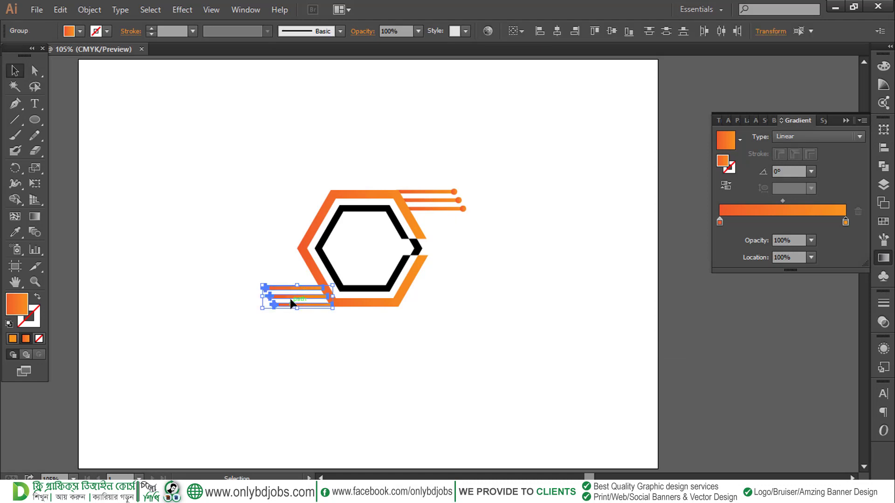
right_click(291, 300)
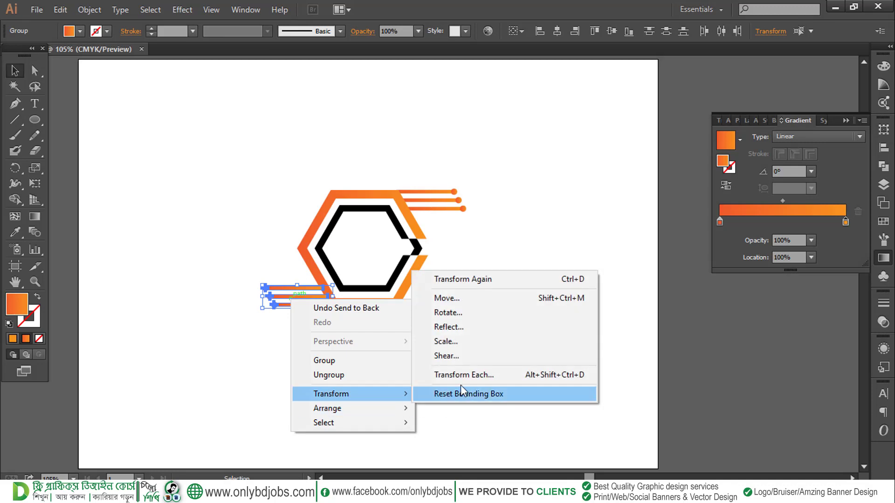
mouse_move(349, 408)
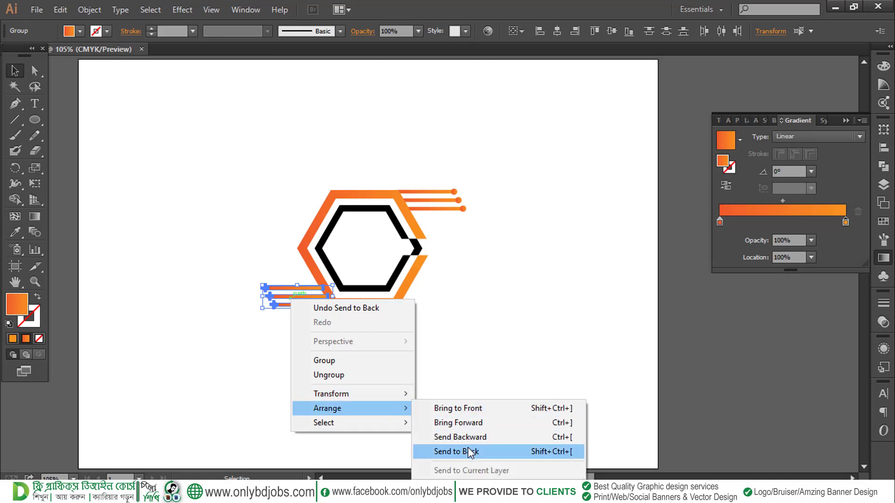
left_click(455, 451)
left_click(466, 392)
scroll(429, 396, "up", 1)
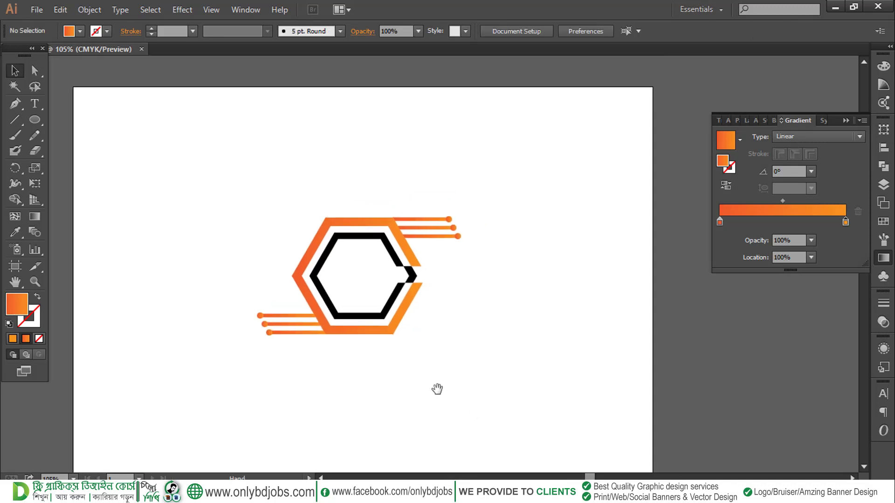
scroll(435, 389, "right", 1)
Give the inner hexagon a linear gradient from cyan at the start to dark indigo at the end
left_click(381, 262)
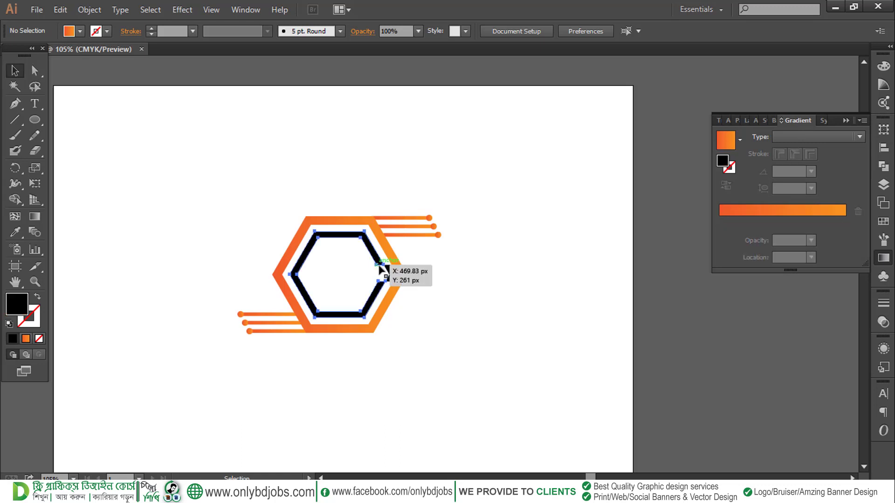
left_click(791, 212)
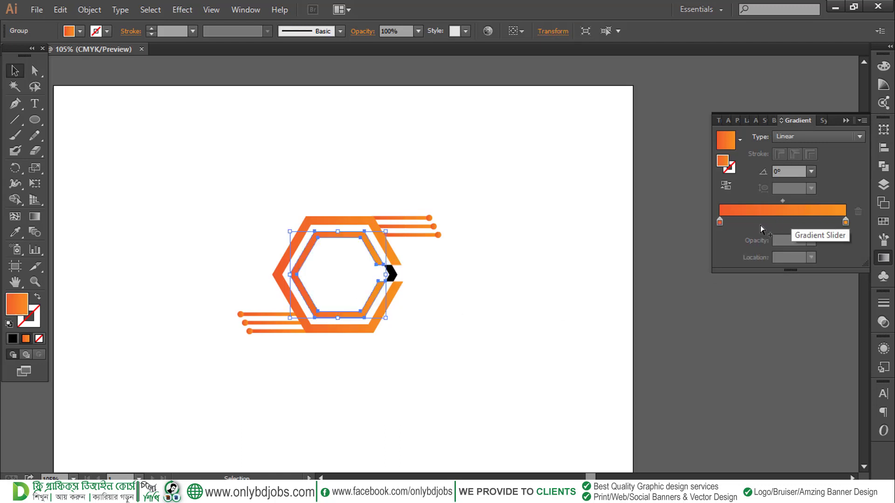
double_click(846, 223)
left_click(748, 262)
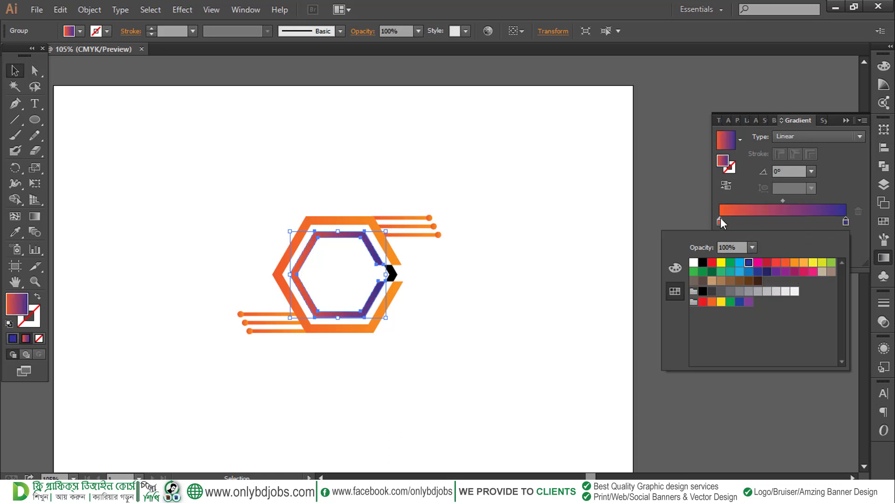
double_click(721, 220)
left_click(739, 262)
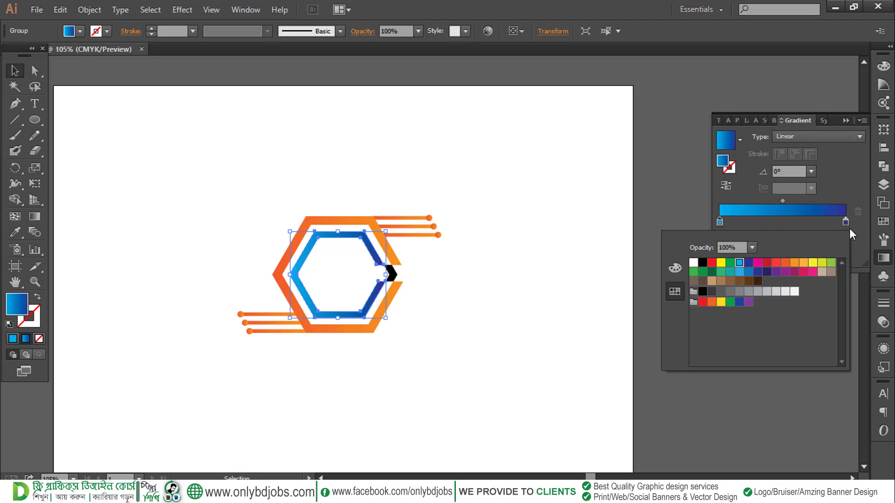
left_click(482, 330)
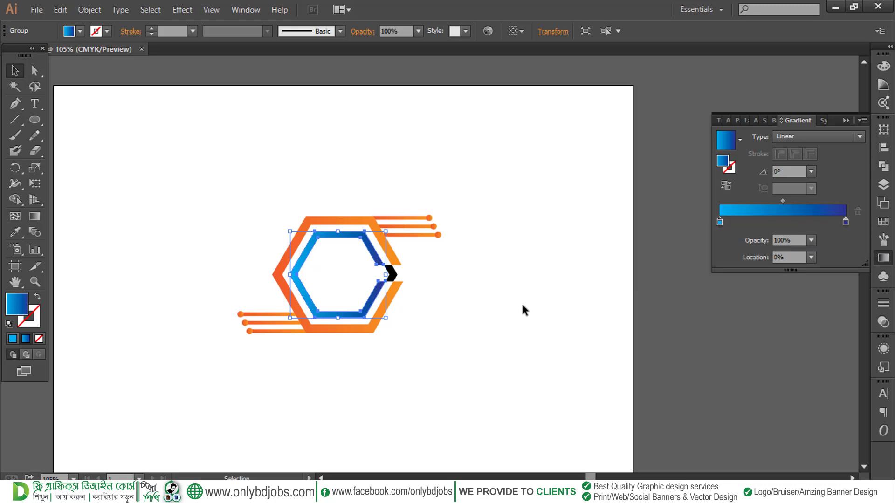
left_click(490, 306)
Copy the outer hexagon's orange gradient onto the notch piece with the Eyedropper, then reverse it
left_click(392, 274)
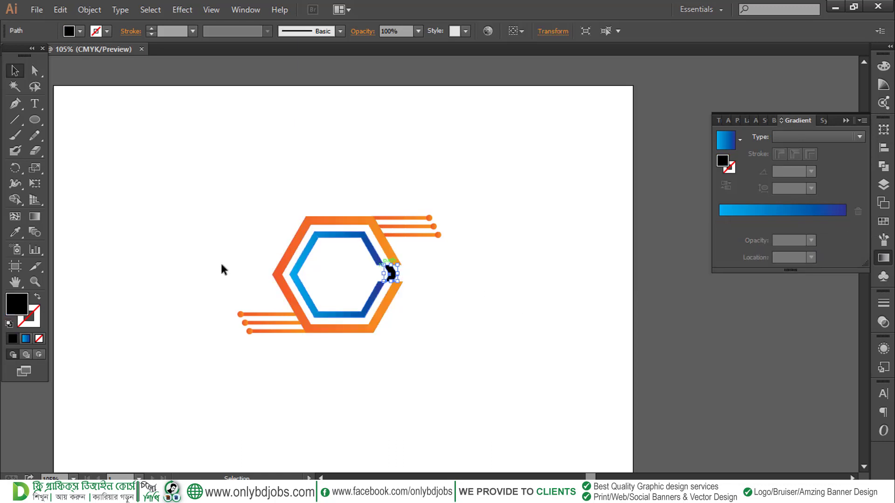
left_click(15, 231)
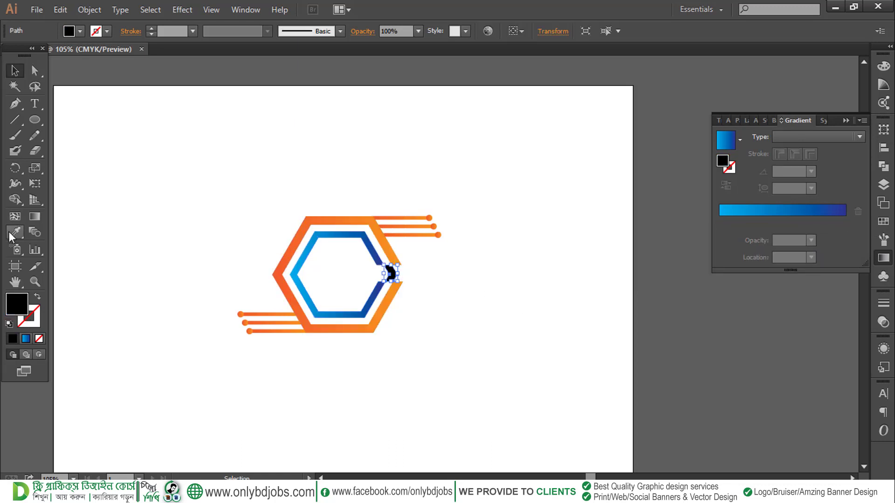
left_click(284, 270)
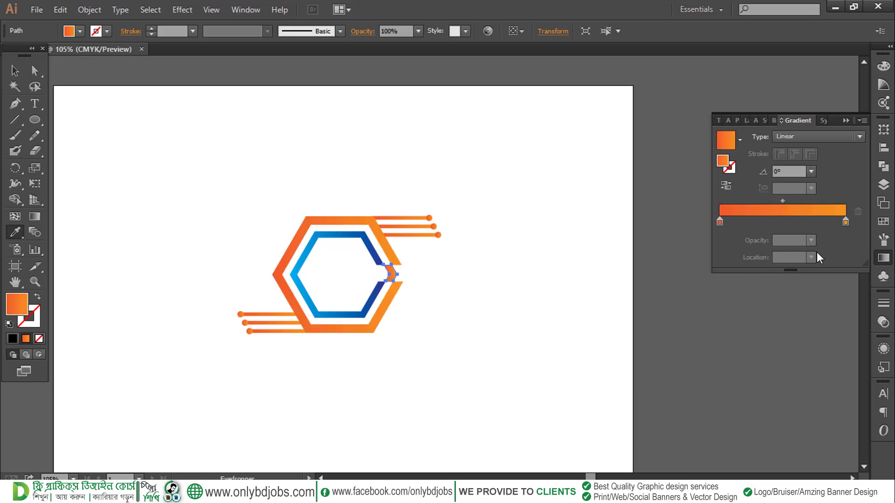
left_click(725, 186)
key("v")
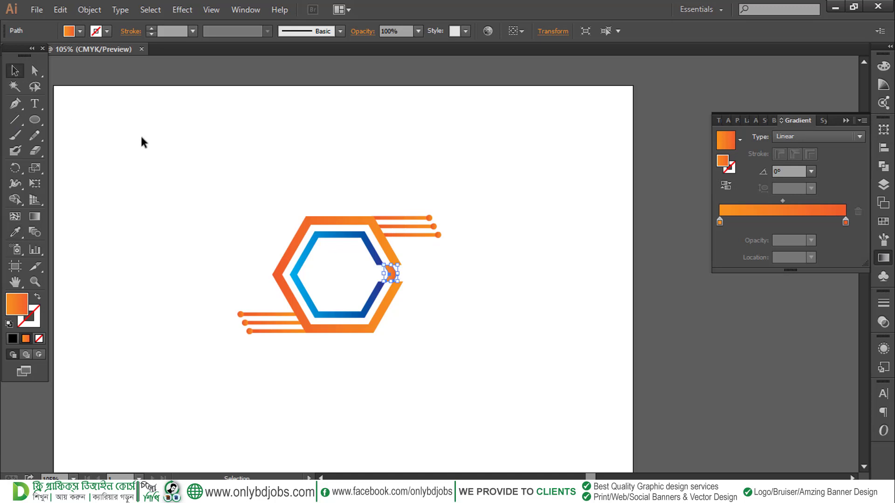
Deselect, recentre and zoom in on the logo, and collapse the Gradient panel
left_click(488, 359)
mouse_move(484, 349)
left_mouse_down()
mouse_move(462, 350)
mouse_move(473, 323)
left_mouse_up()
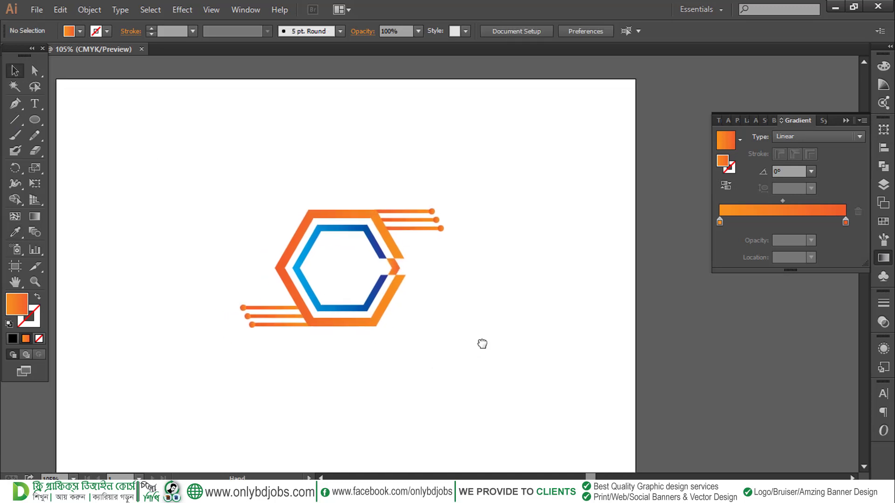
left_click_drag(171, 122, 526, 314)
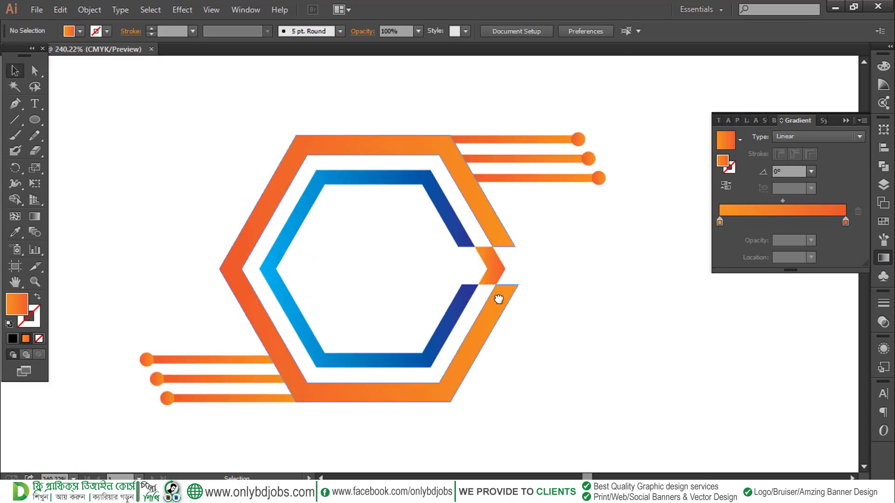
left_click(846, 120)
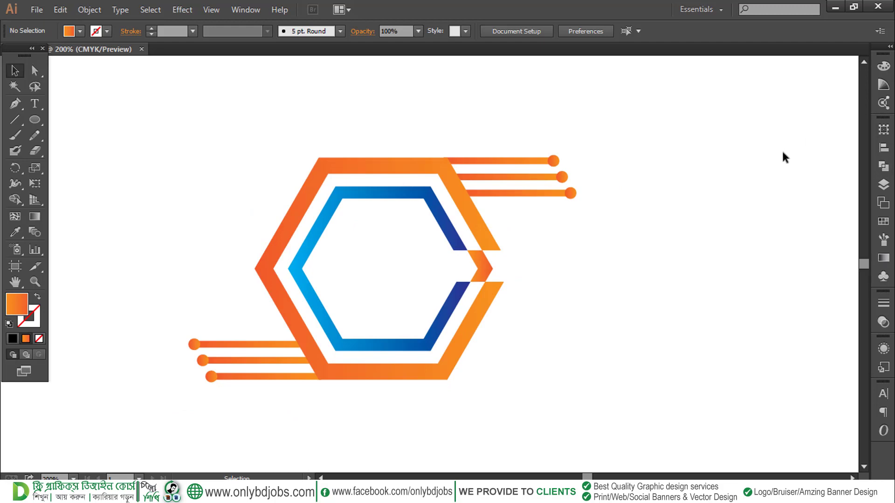